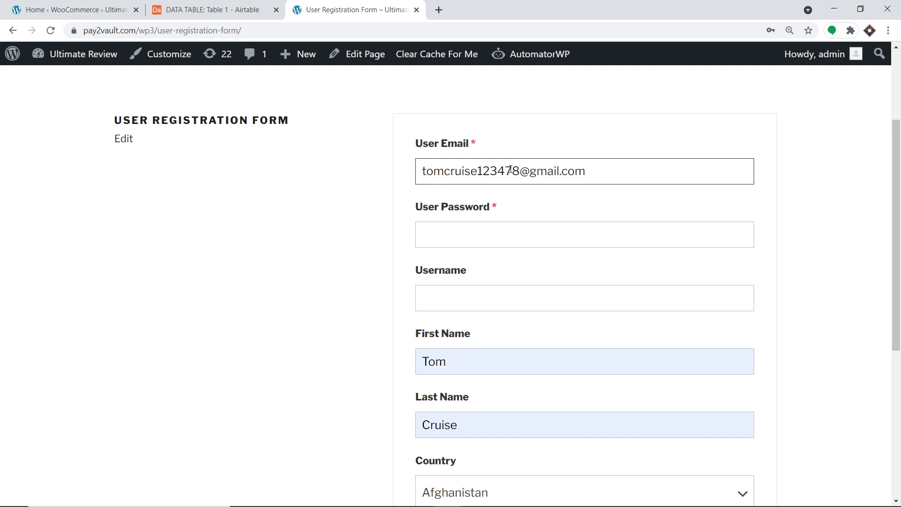
- Enter a password and a username for the new user in the registration form
left_click(489, 241)
type("1234")
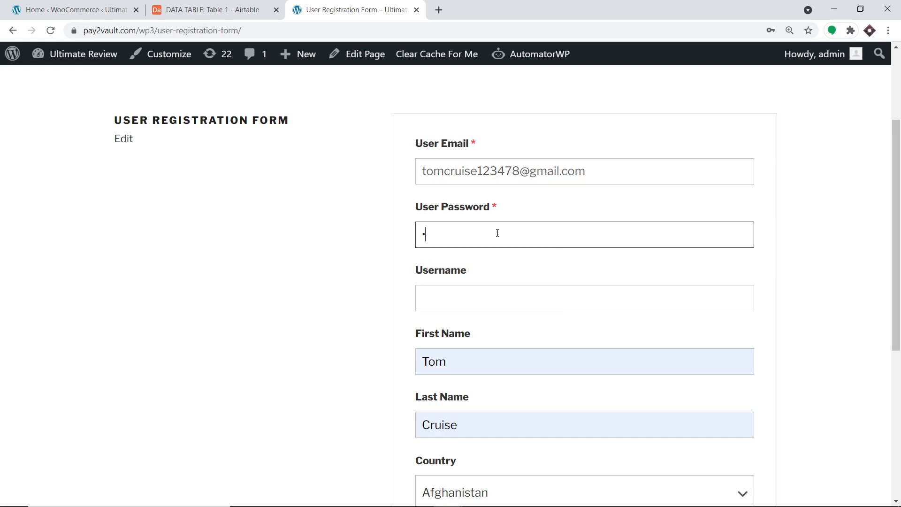
type("567")
left_click(468, 301)
type("T")
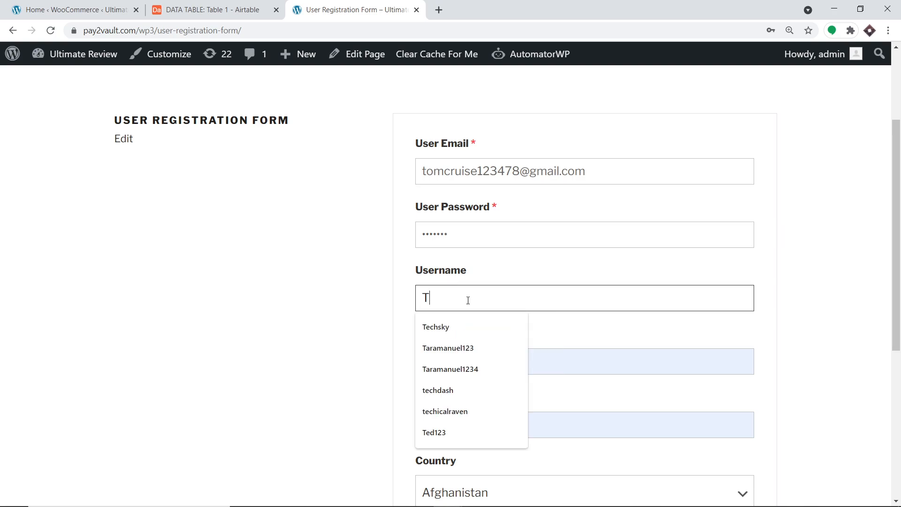
type("OMMIE12")
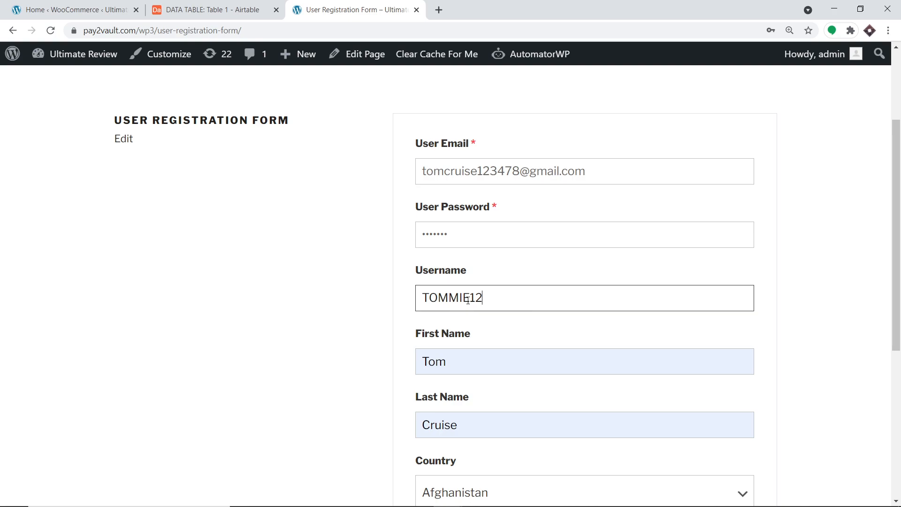
key("Return")
- Choose Austria as the country, submit the registration, and check the Airtable DATA TABLE
scroll(829, 241, "down", 3)
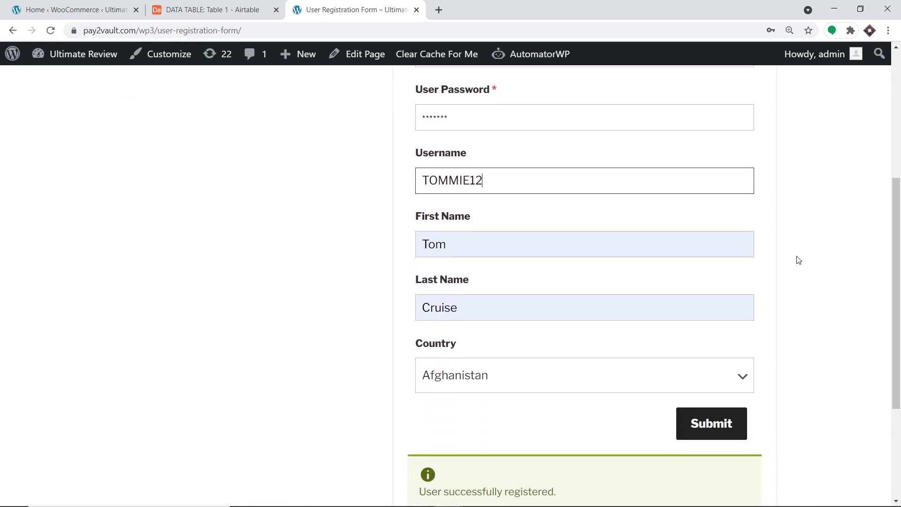
scroll(787, 237, "up", 3)
scroll(790, 237, "down", 1)
scroll(751, 233, "up", 1)
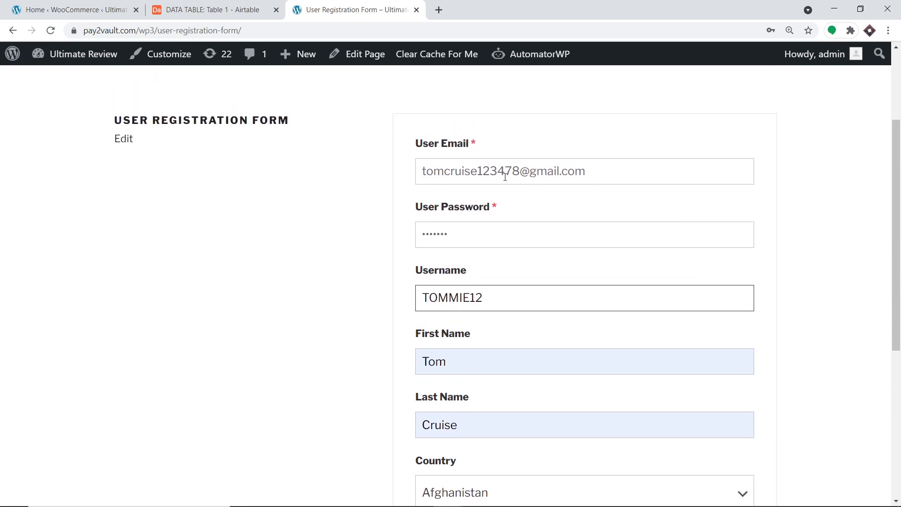
scroll(710, 239, "down", 1)
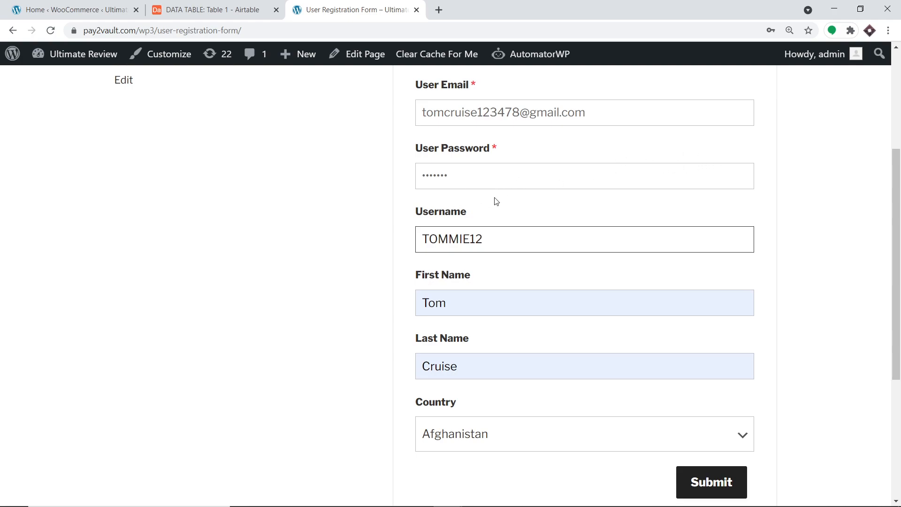
scroll(458, 287, "down", 1)
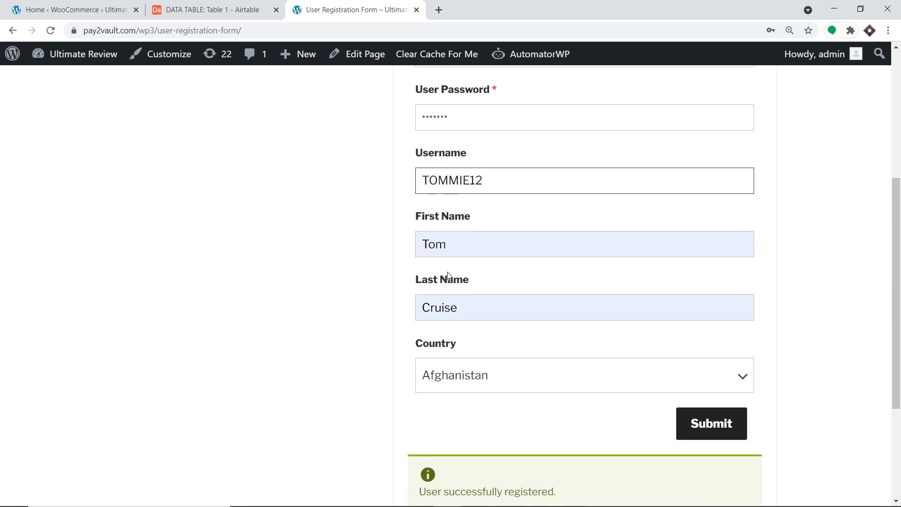
scroll(460, 343, "down", 1)
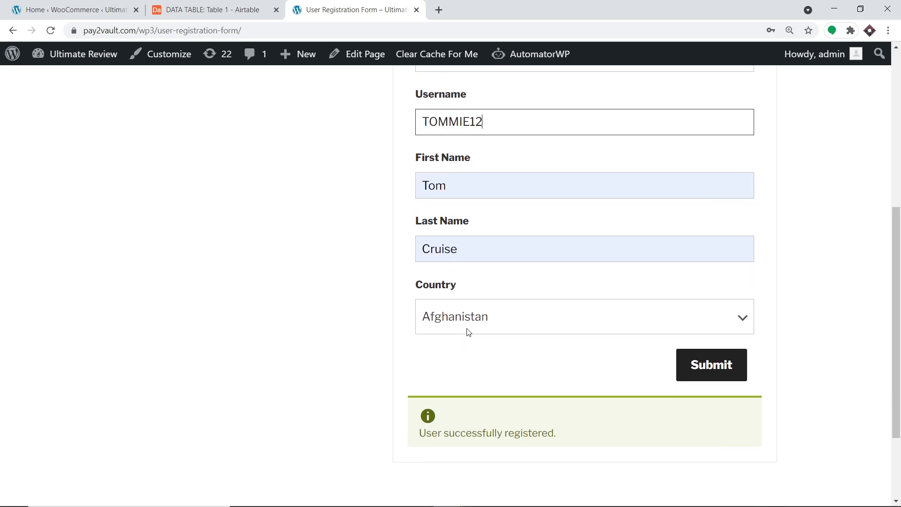
left_click(469, 328)
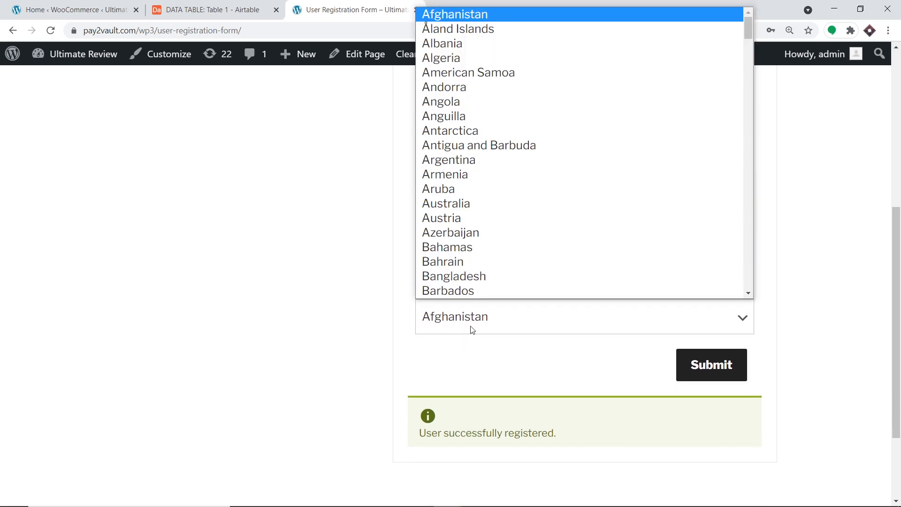
left_click(473, 220)
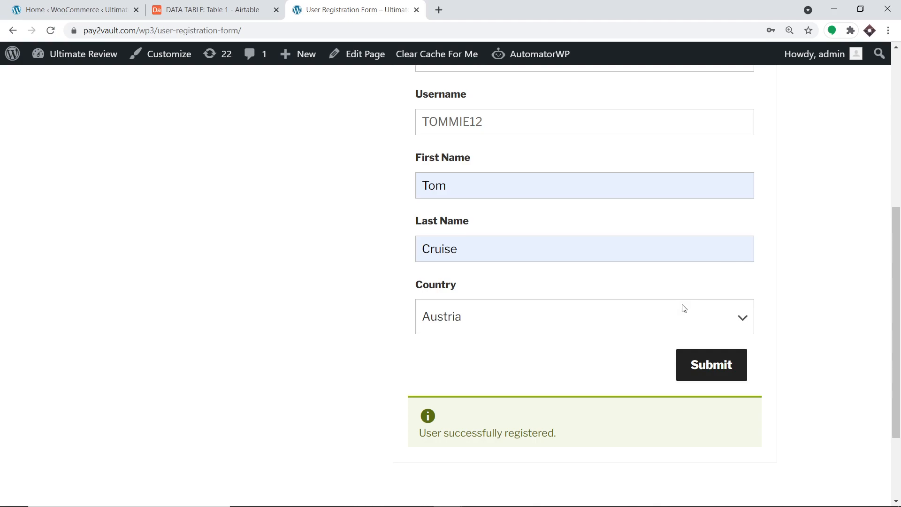
left_click(694, 367)
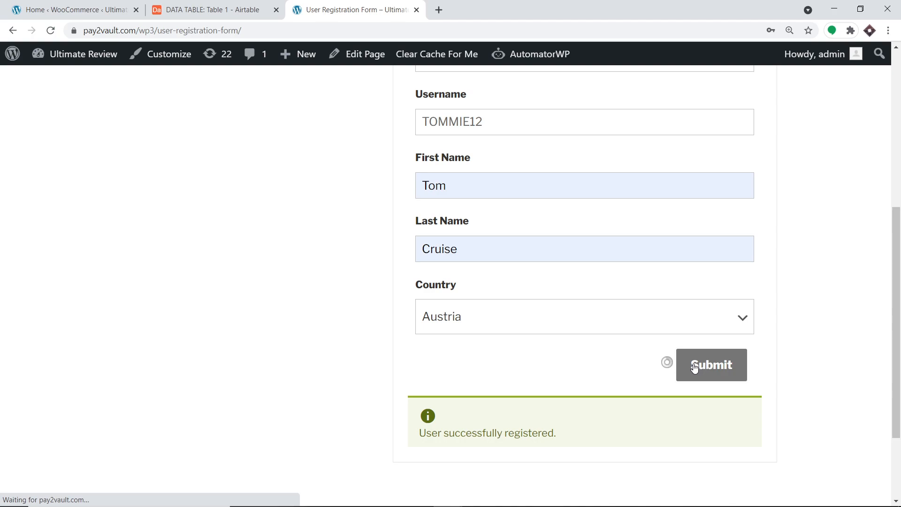
scroll(695, 367, "down", 3)
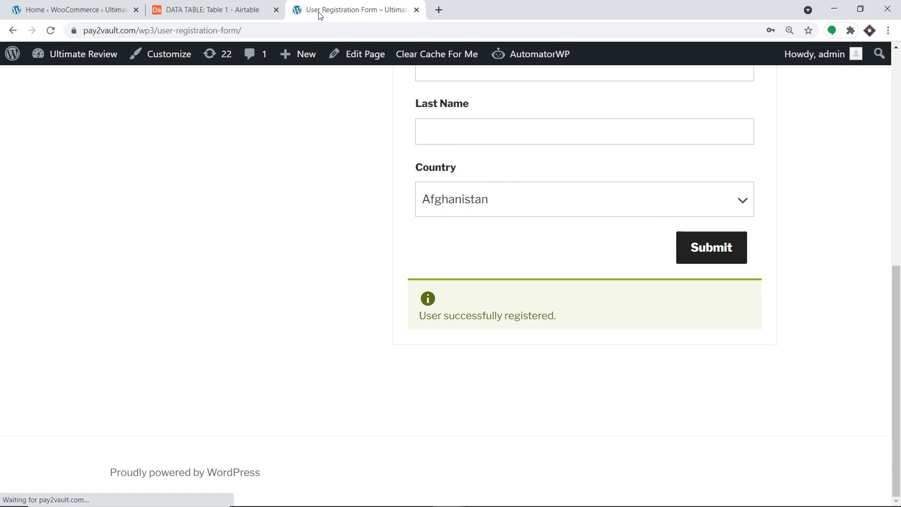
left_click(266, 4)
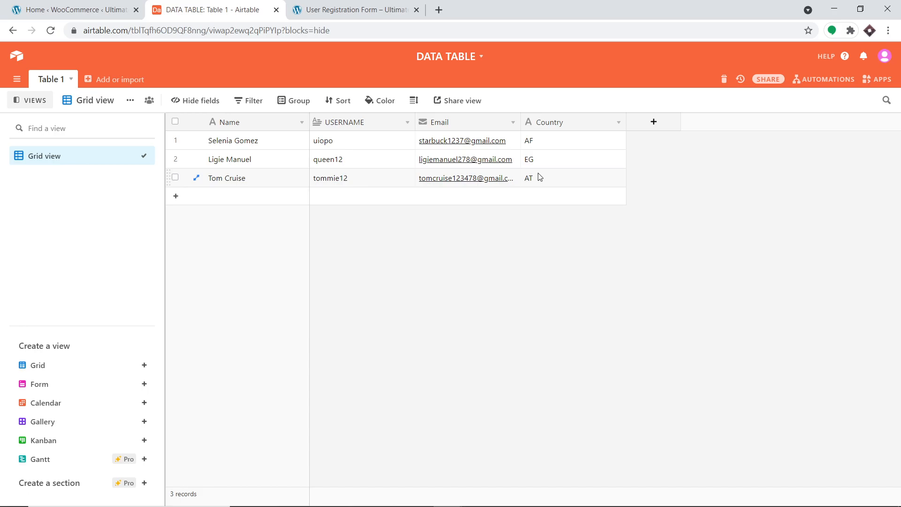
- Go to pabbly.com in a new Chrome tab
left_click(438, 9)
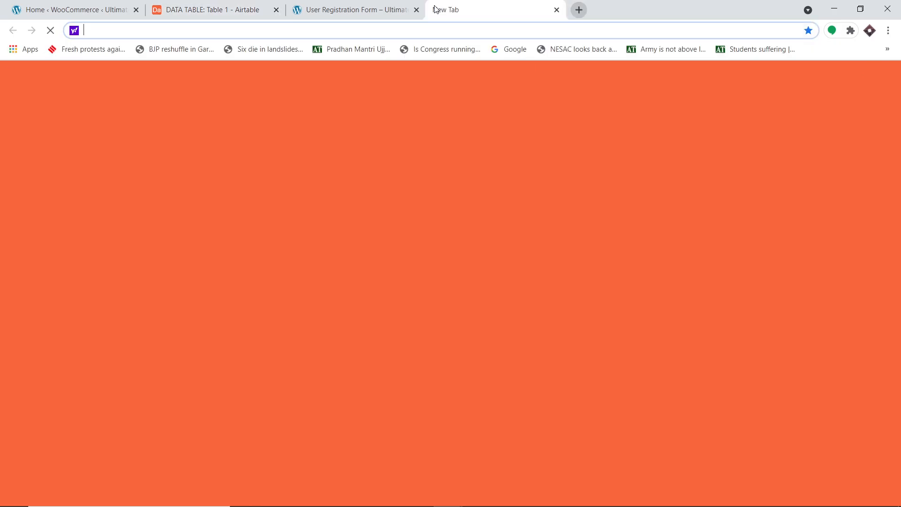
type("p")
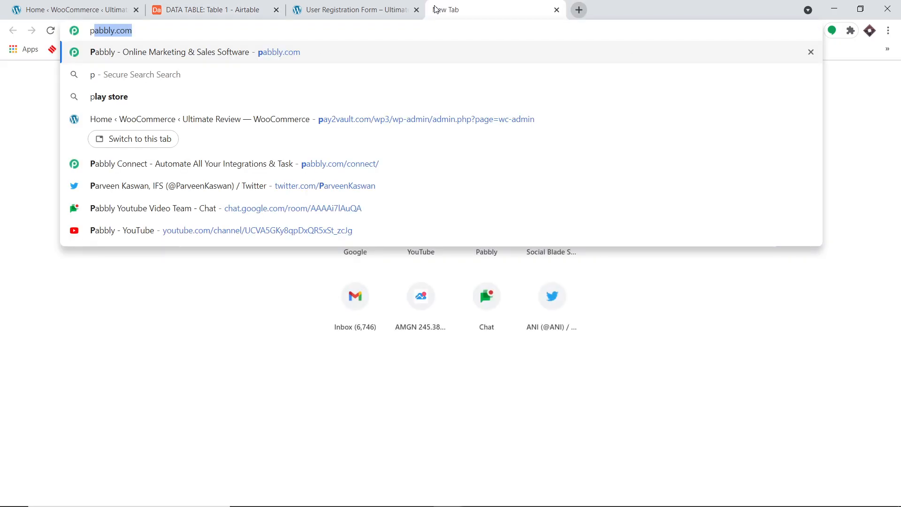
key("Return")
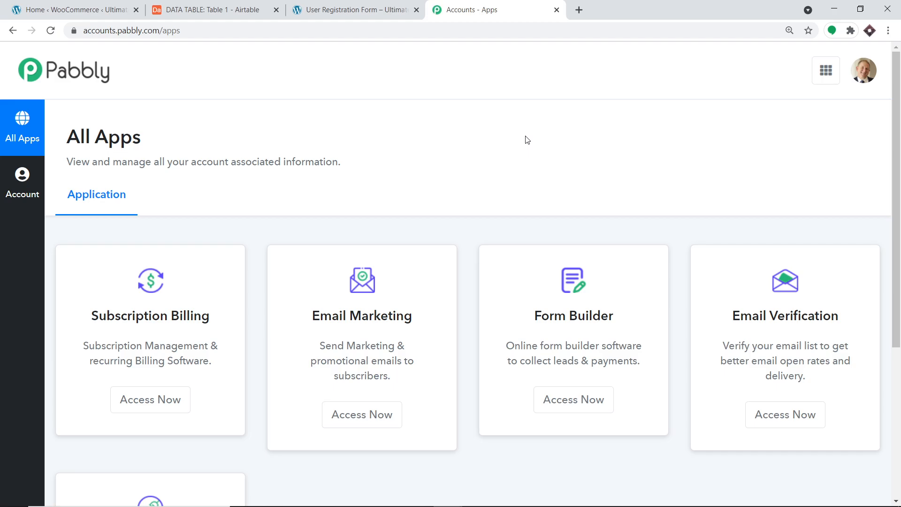
- Access Pabbly Connect from its card on the Pabbly apps page
scroll(519, 136, "down", 5)
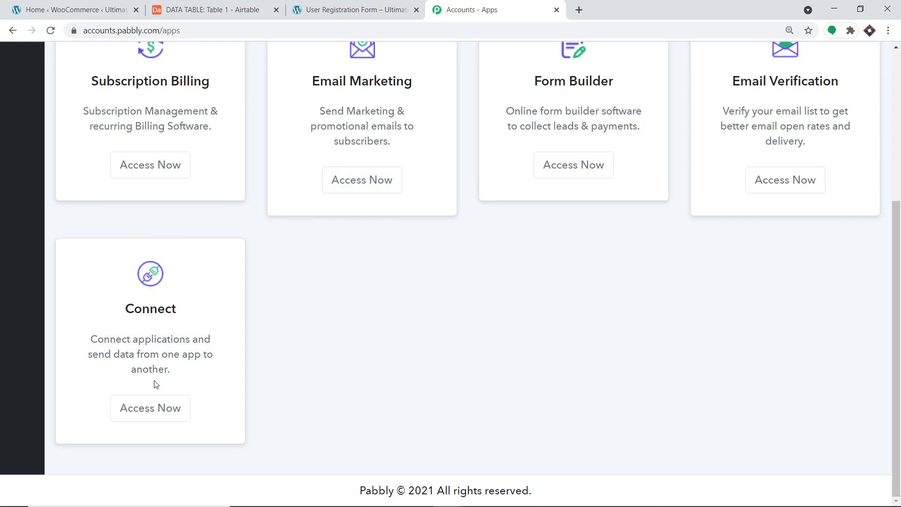
left_click(174, 398)
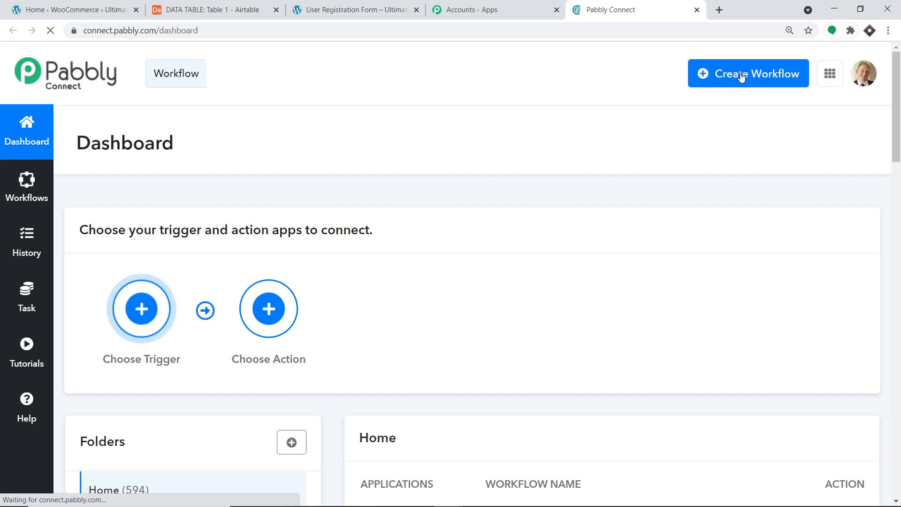
- Turn off the WordPress AirTable workflow and start a new workflow
scroll(715, 162, "down", 6)
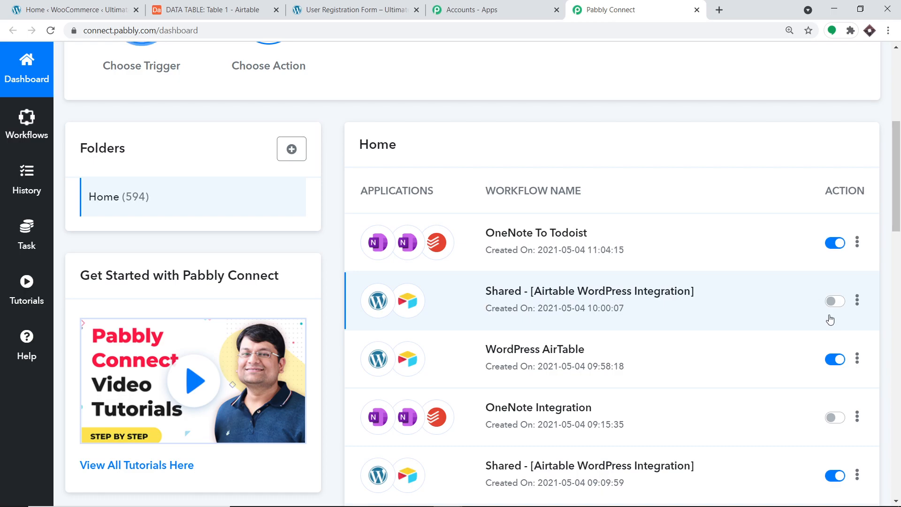
left_click(828, 366)
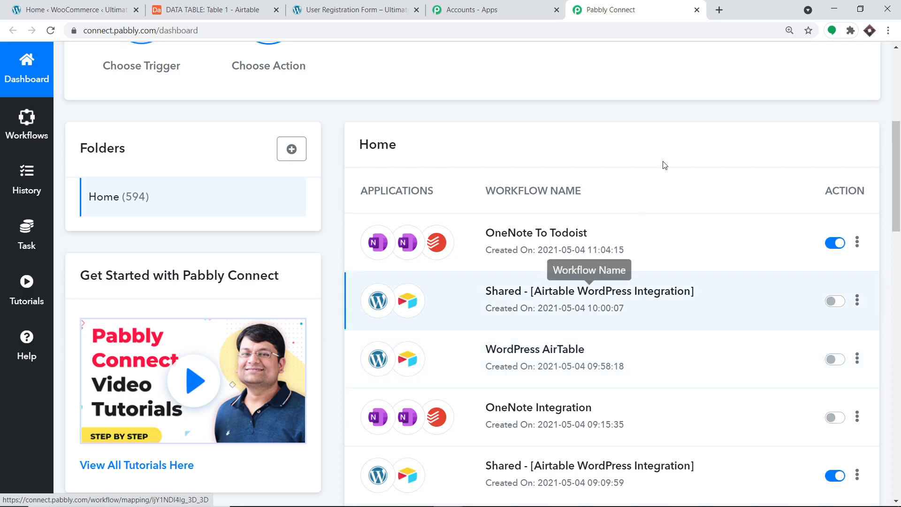
scroll(662, 165, "up", 6)
scroll(724, 165, "down", 10)
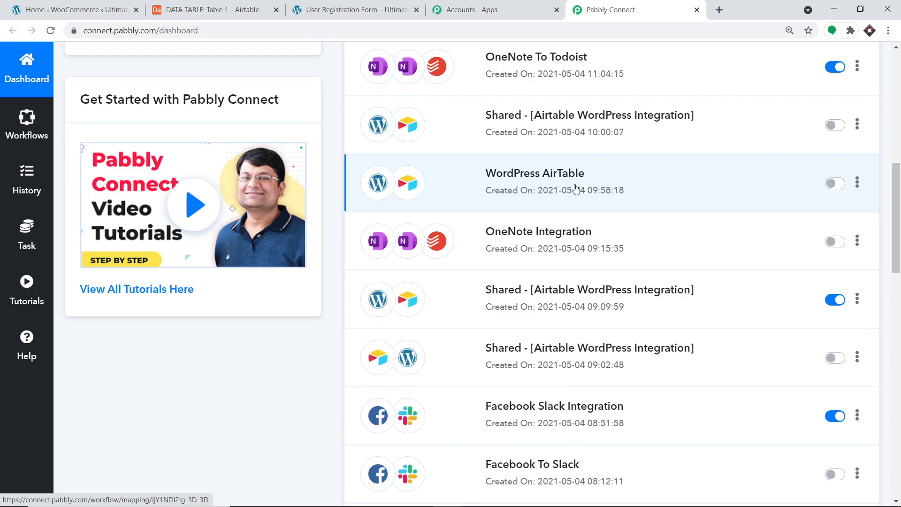
scroll(564, 190, "up", 10)
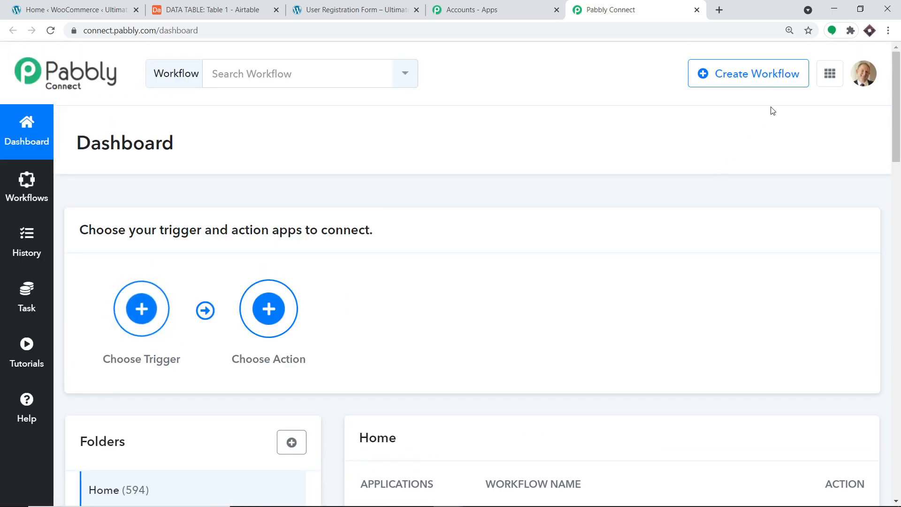
left_click(775, 77)
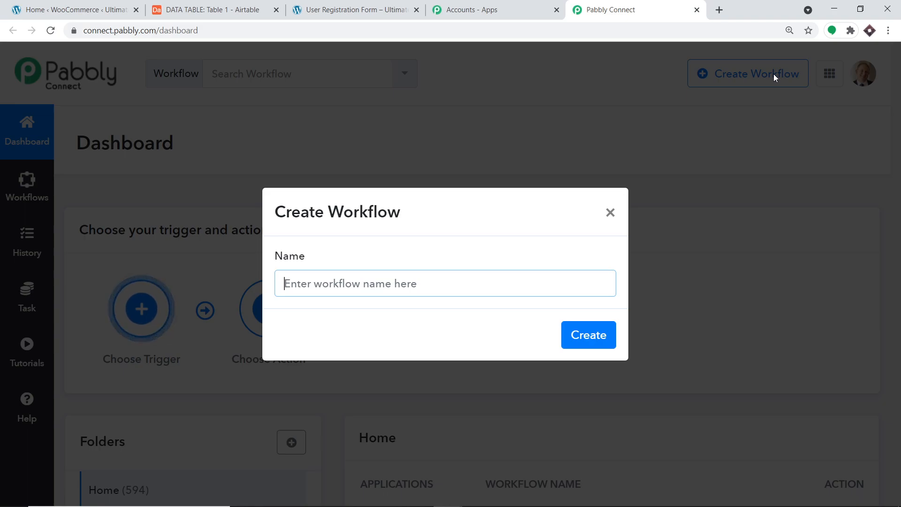
- Name the new workflow 'WordPress To Airtable' and create it
type("Wordp")
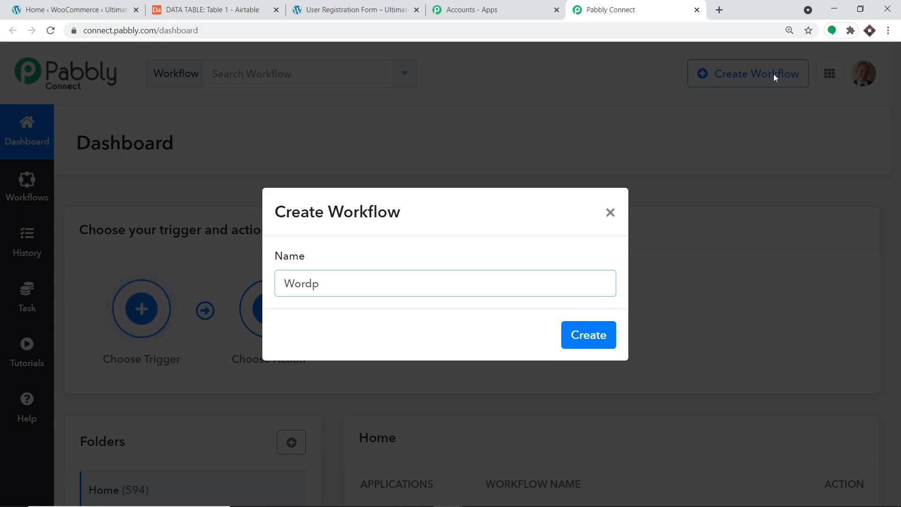
key("BackSpace")
type("Press To ")
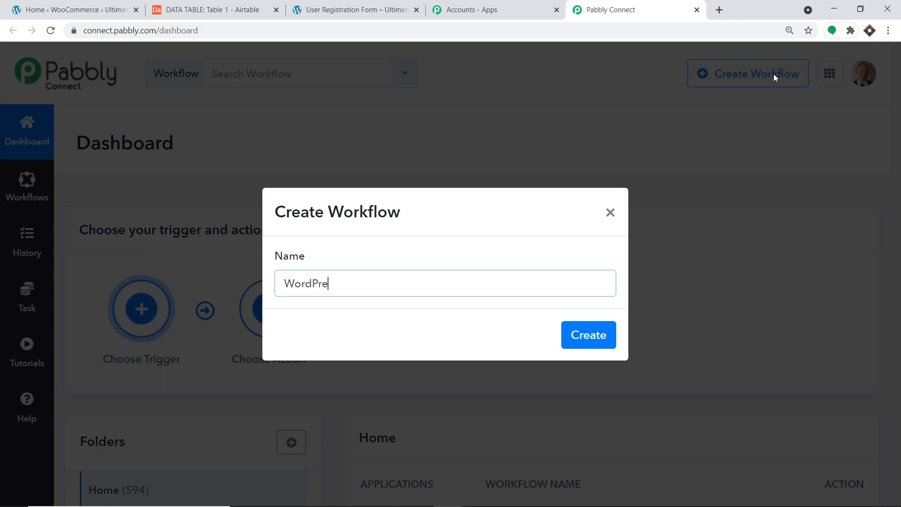
type("Airtable")
left_click(586, 333)
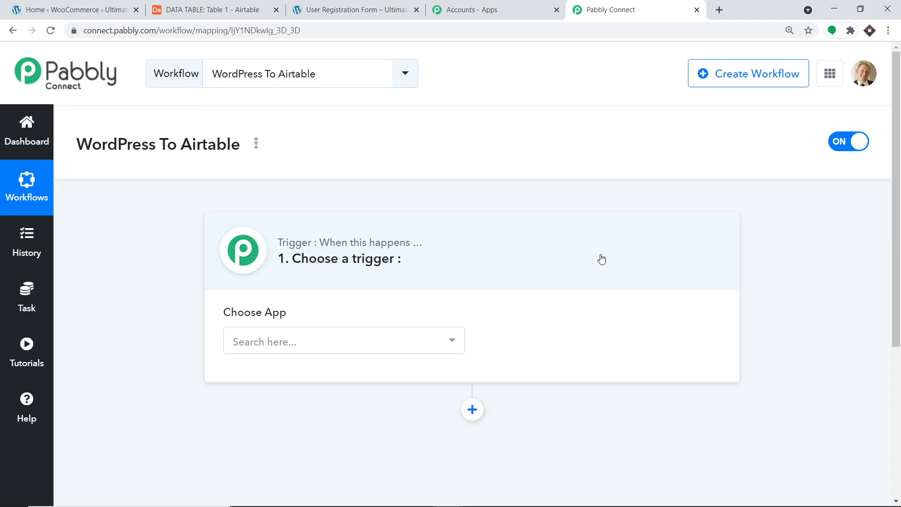
- Set the trigger app to WordPress with the User Registers event, revealing the webhook URL
left_click(358, 336)
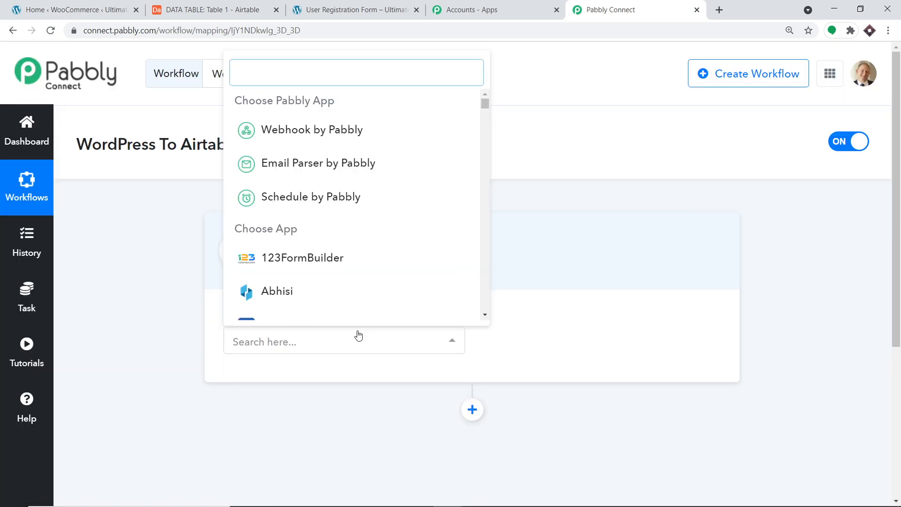
type("word")
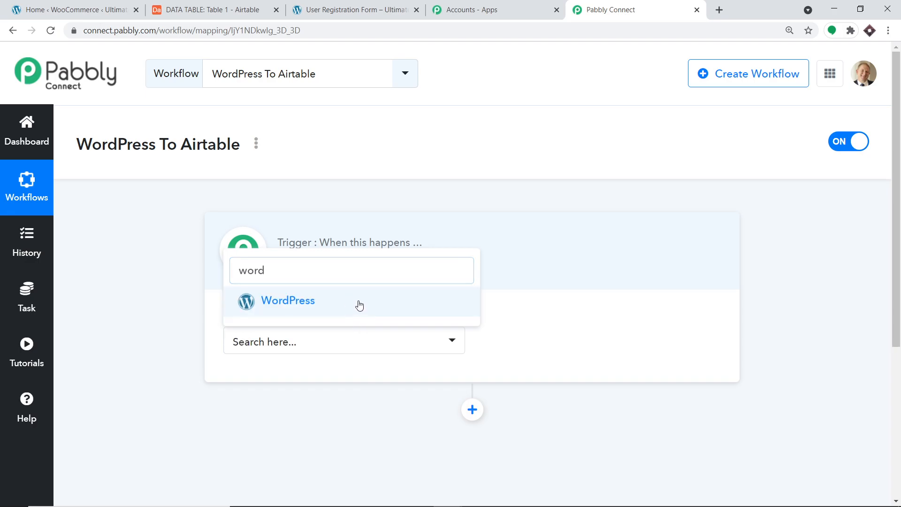
left_click(359, 304)
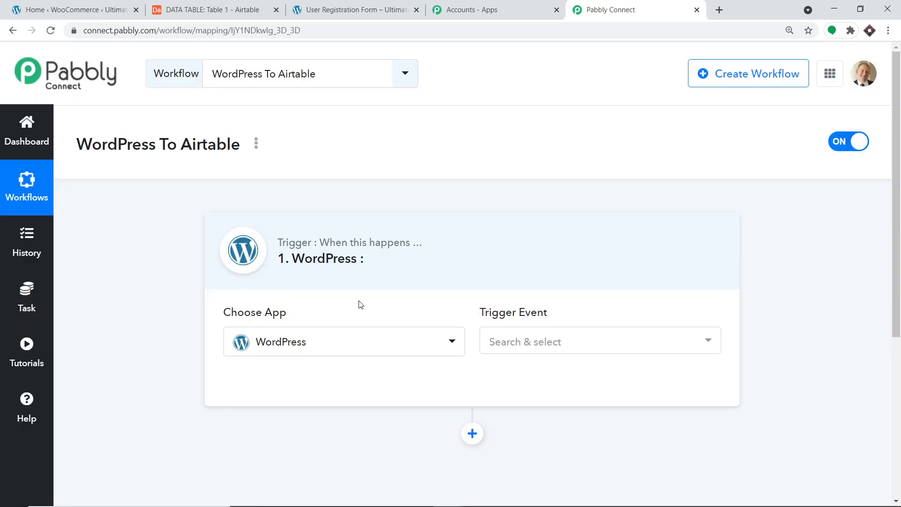
left_click(517, 337)
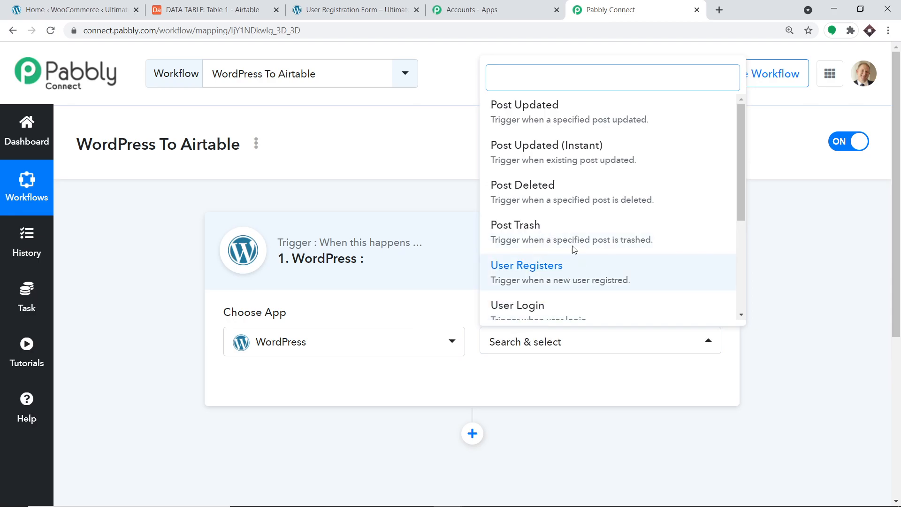
left_click(570, 280)
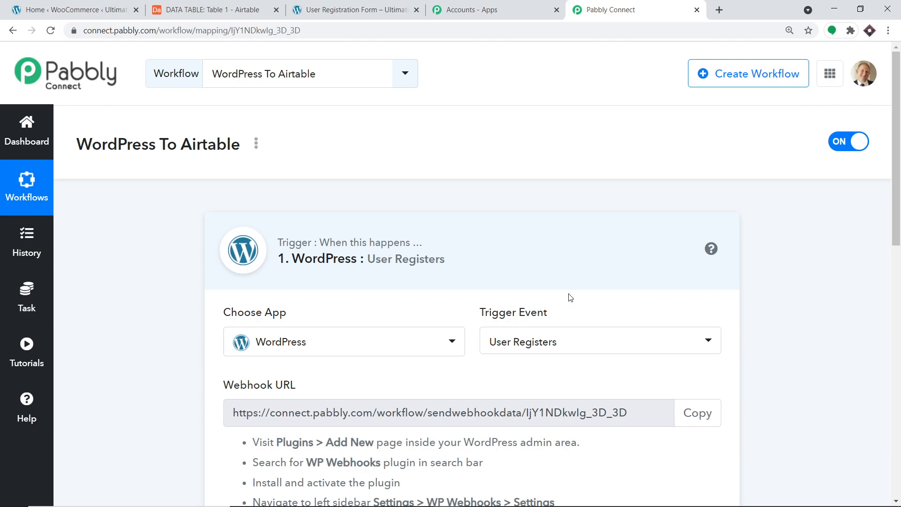
scroll(571, 297, "down", 2)
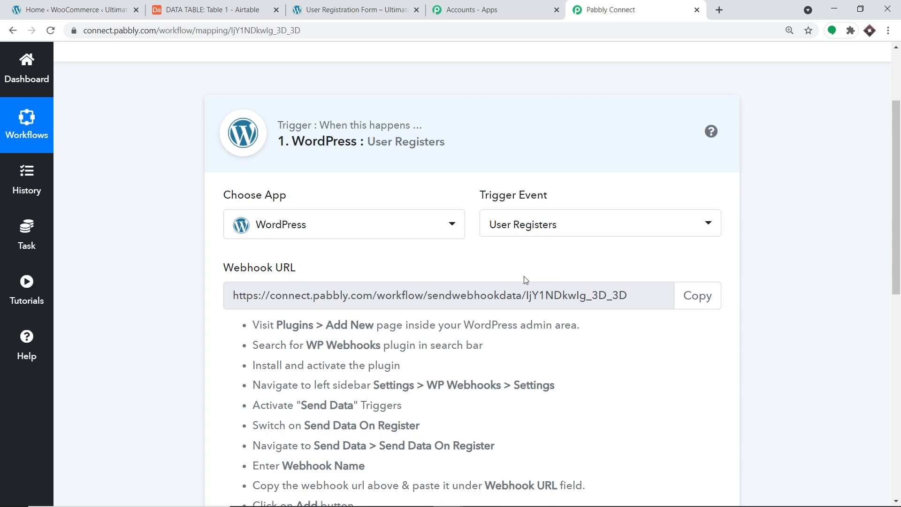
- Review the trigger event options and open the Pabbly help forum in a new tab
left_click(543, 230)
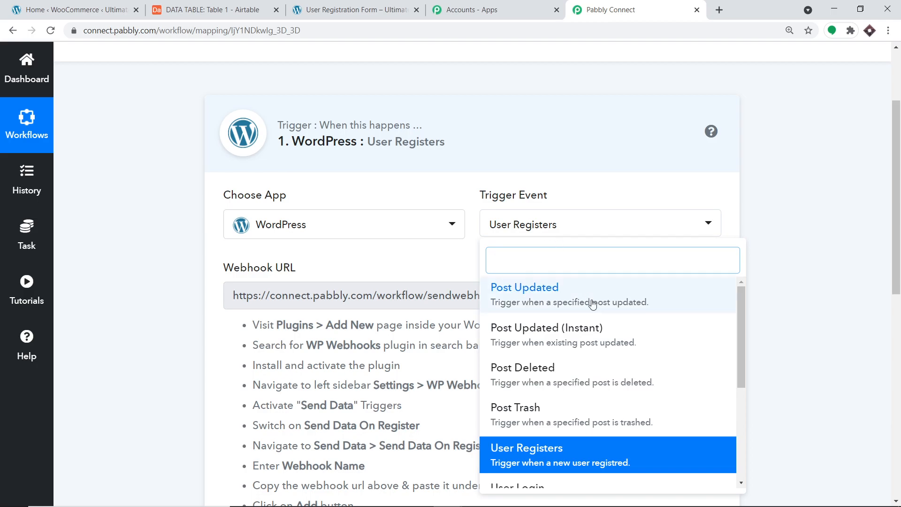
scroll(596, 315, "down", 2)
scroll(598, 318, "down", 2)
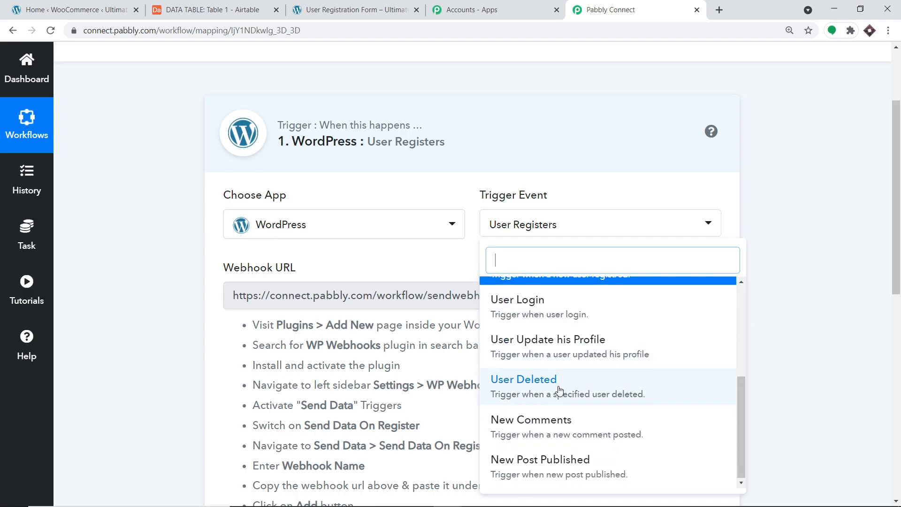
scroll(551, 376, "up", 4)
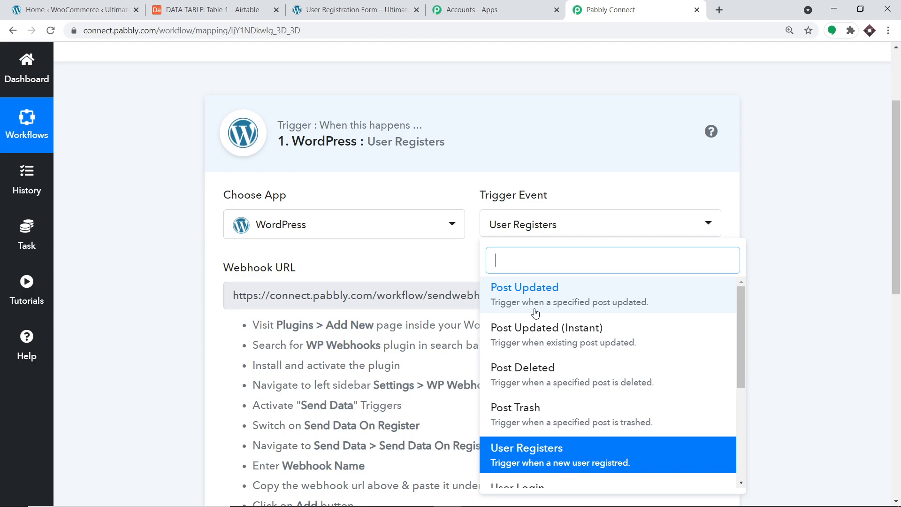
left_click(37, 345)
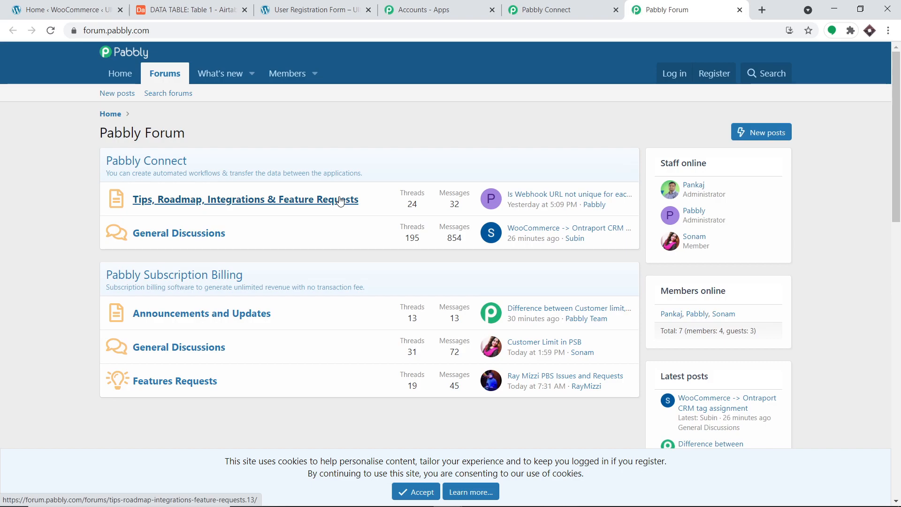
- Copy the plugin name 'WP Webhooks' from the setup instructions, then go to the WordPress dashboard
left_click(544, 9)
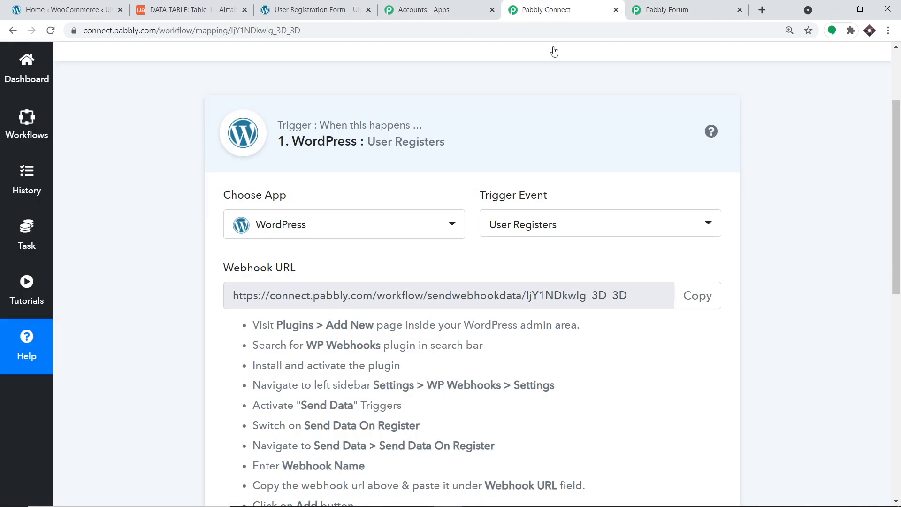
scroll(590, 139, "down", 2)
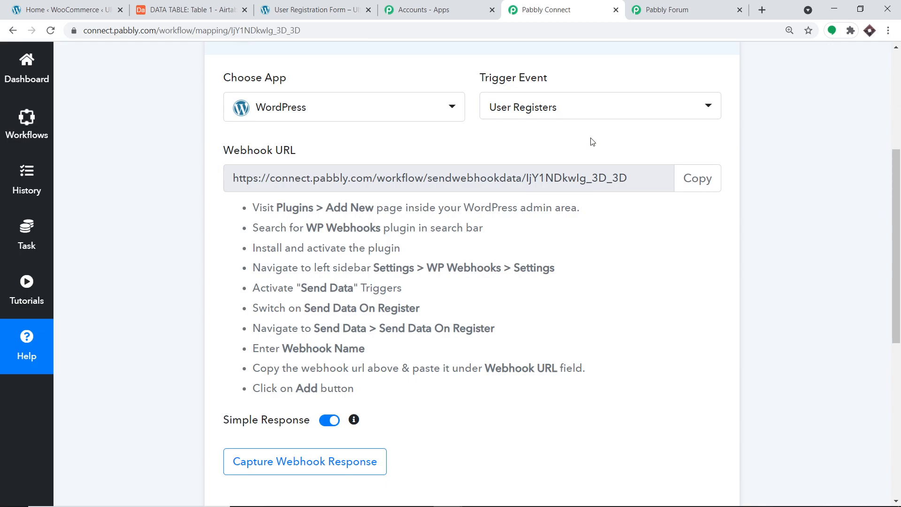
left_click_drag(381, 228, 309, 223)
right_click(311, 225)
left_click(323, 231)
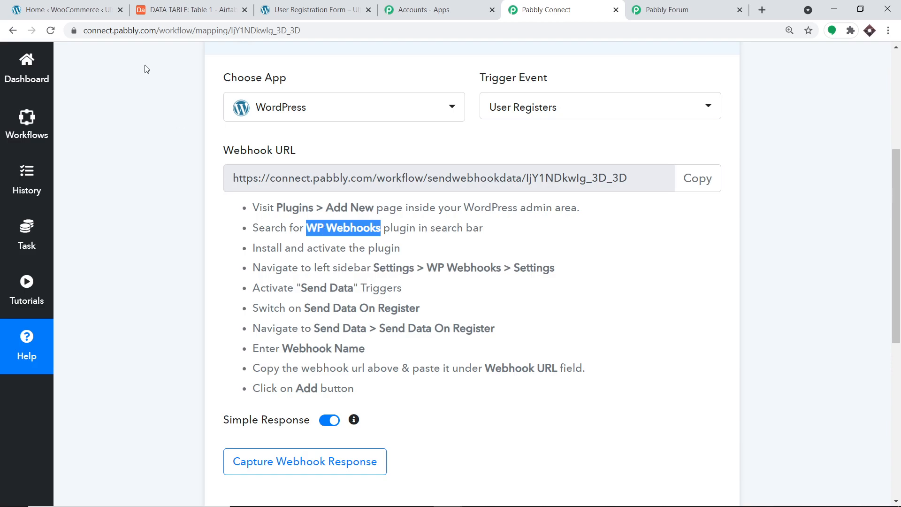
left_click(61, 9)
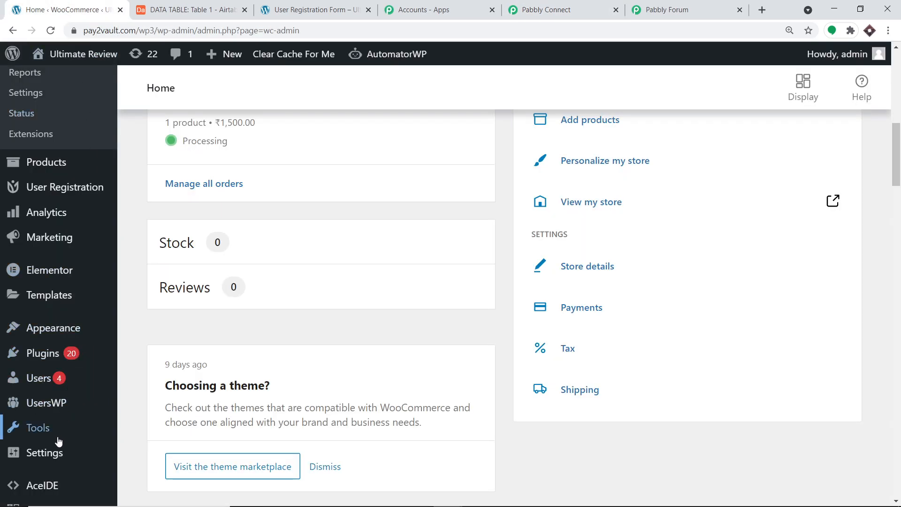
- Open Installed Plugins in a new tab, search for WP Webhooks, and open its settings
mouse_move(50, 354)
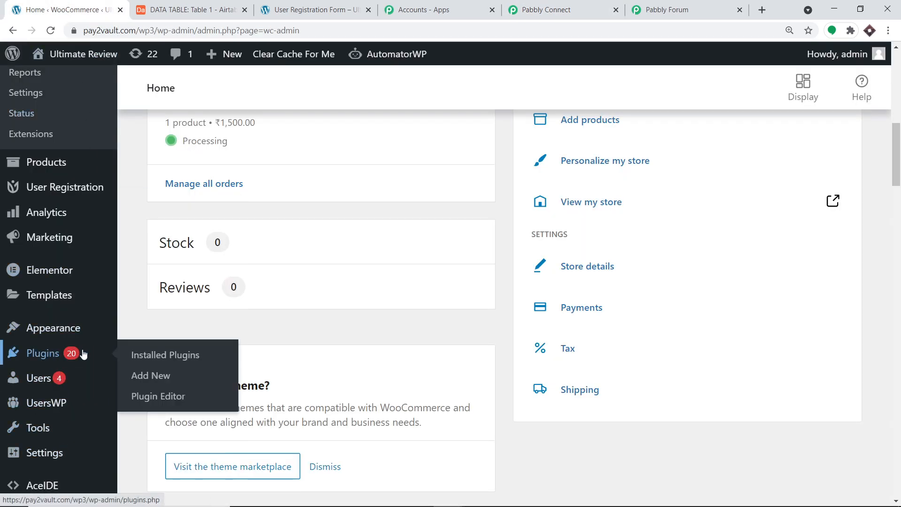
right_click(171, 355)
left_click(179, 357)
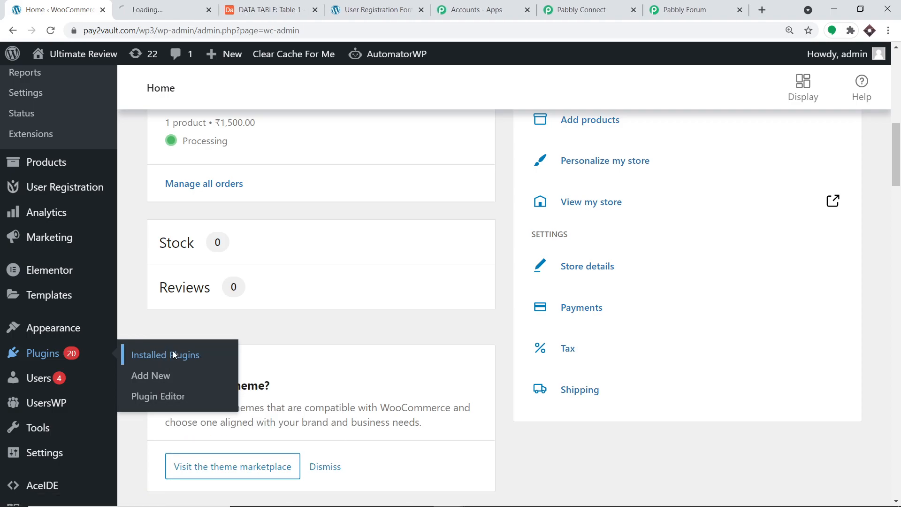
left_click(187, 7)
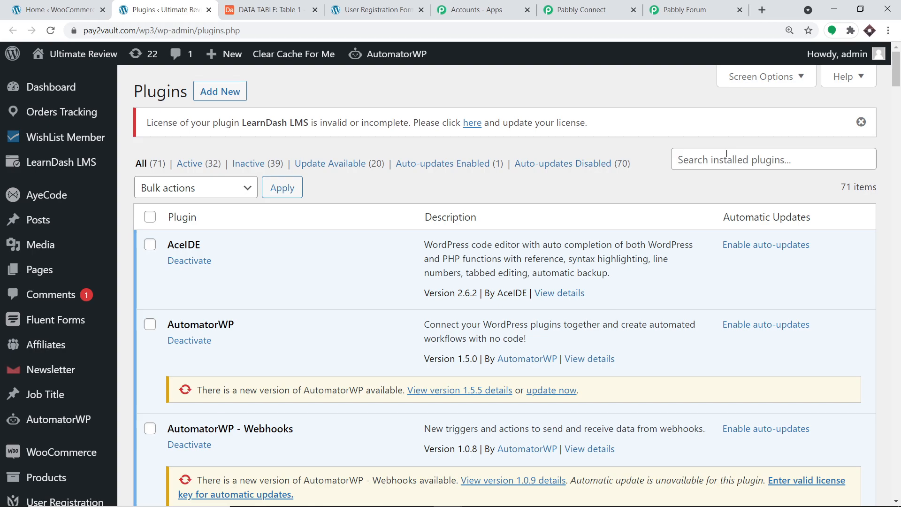
left_click(685, 160)
left_click(697, 178)
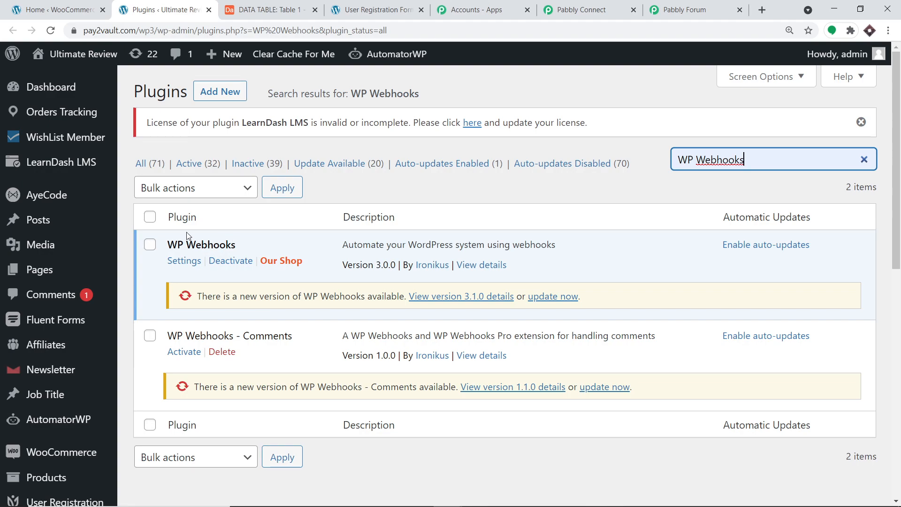
left_click(186, 262)
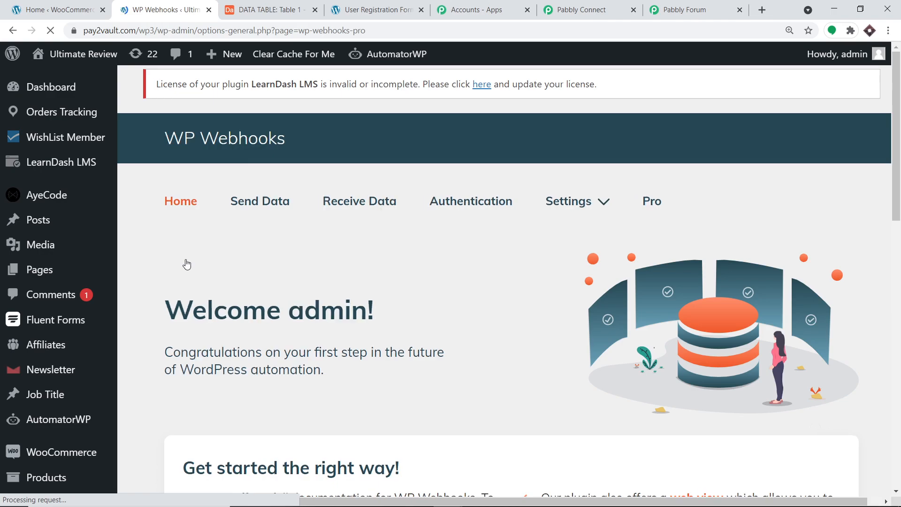
- Open the Send Data triggers page and select the Send Data On Register trigger
left_click(256, 209)
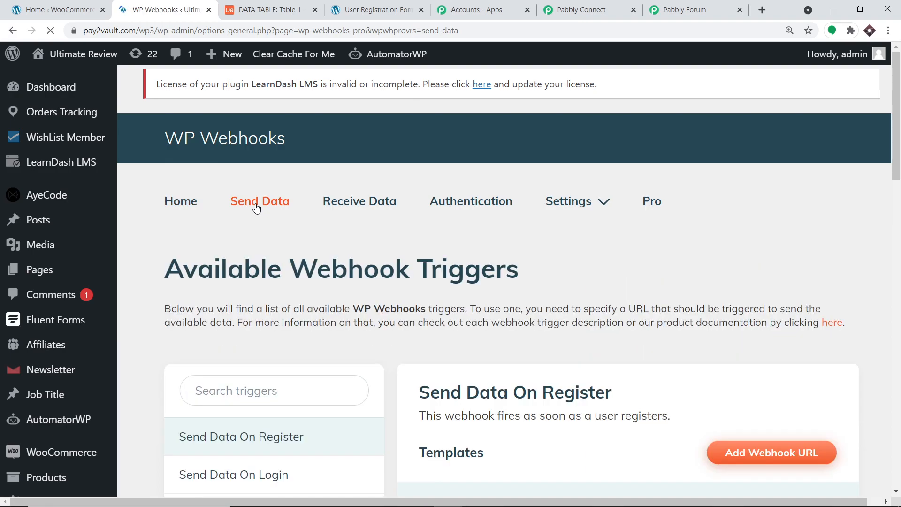
scroll(253, 213, "down", 3)
scroll(253, 214, "down", 1)
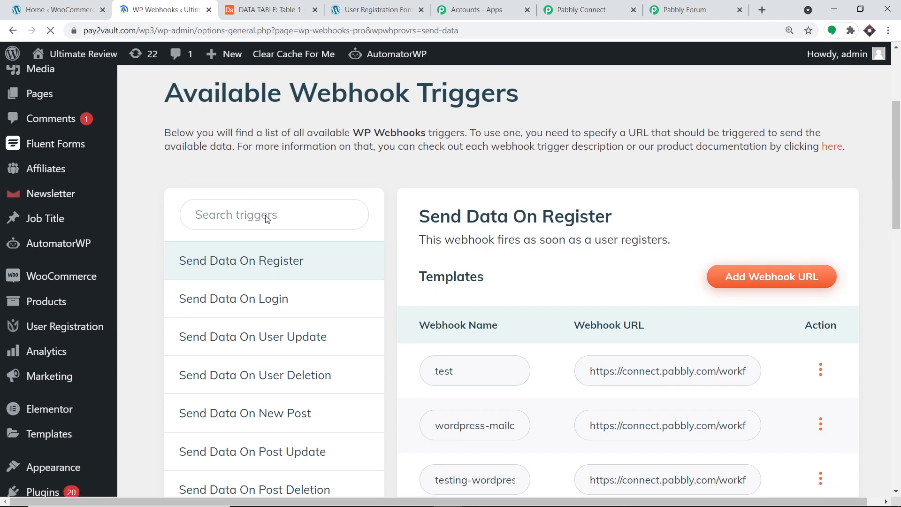
scroll(272, 215, "down", 1)
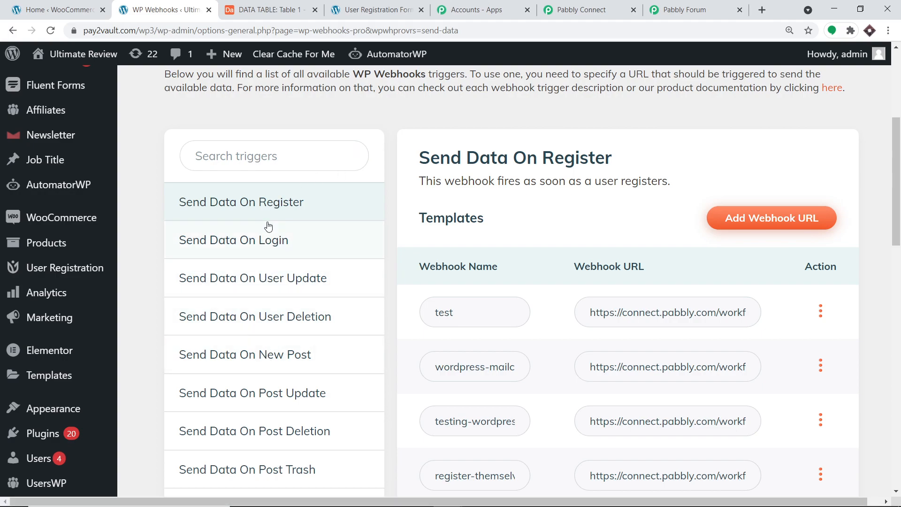
scroll(269, 208, "down", 1)
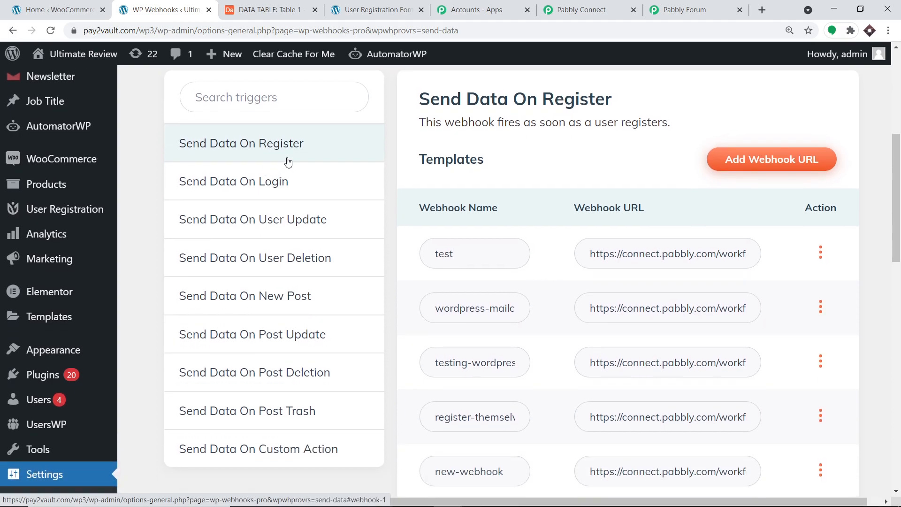
left_click(290, 148)
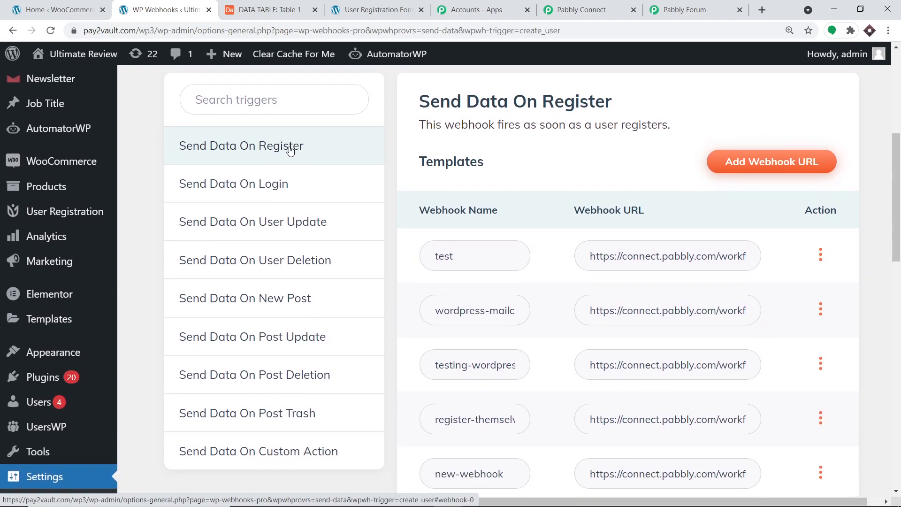
scroll(322, 164, "up", 2)
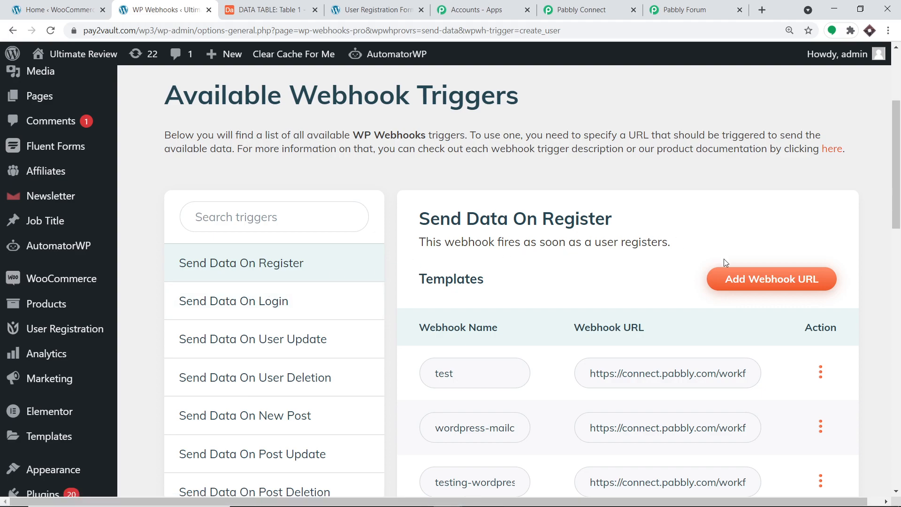
- Add a new webhook named 'AIRTABLE RECORD' for Send Data On Register
left_click(744, 284)
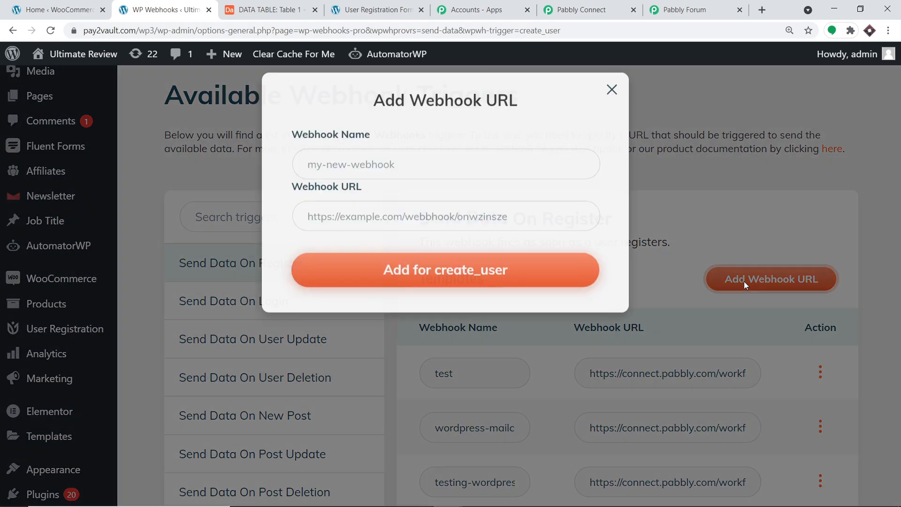
left_click(327, 176)
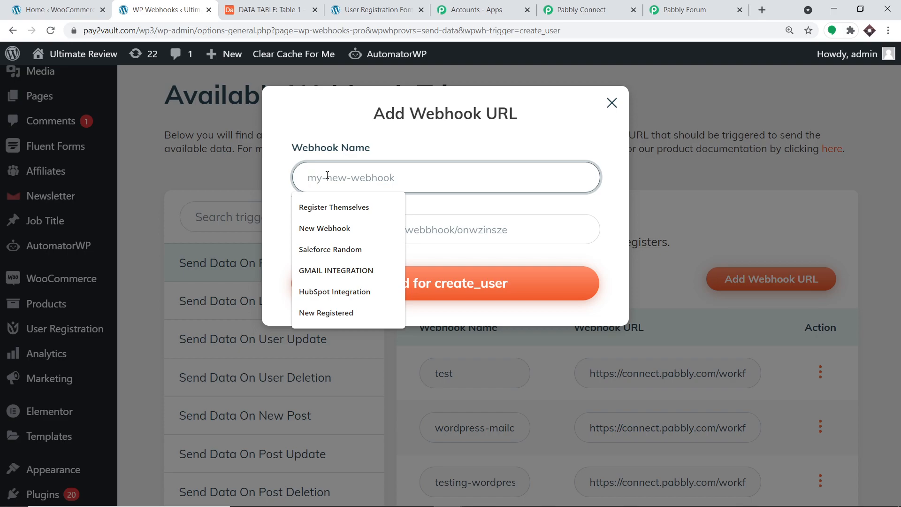
type("AIRTA")
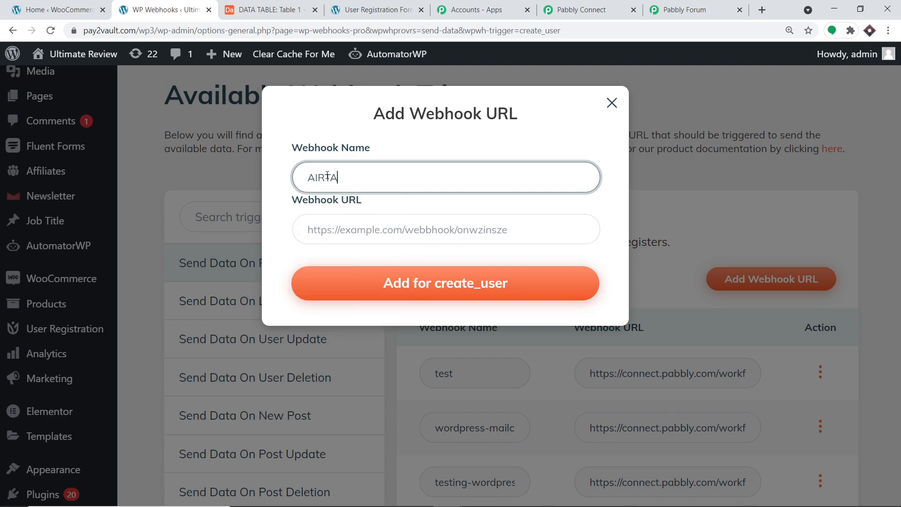
type("BLE RECORD")
- Copy the webhook URL from the Pabbly Connect workflow
left_click(599, 10)
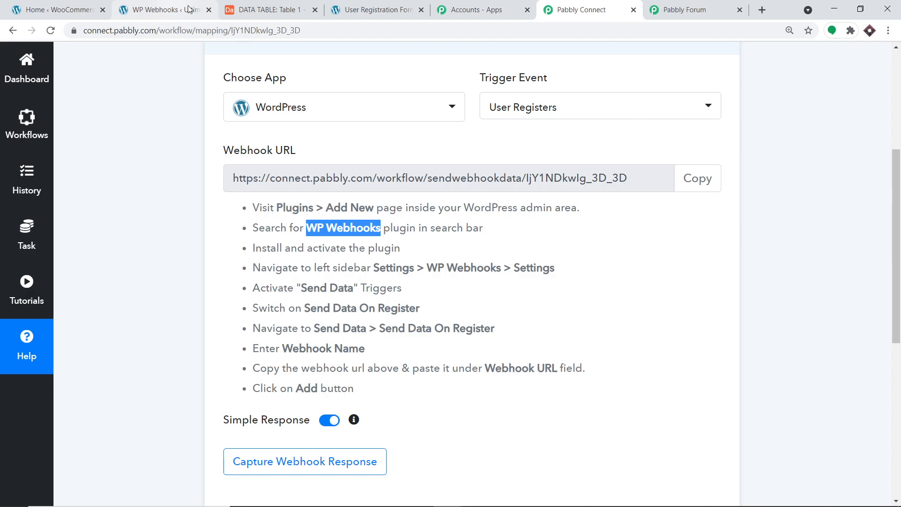
left_click(687, 181)
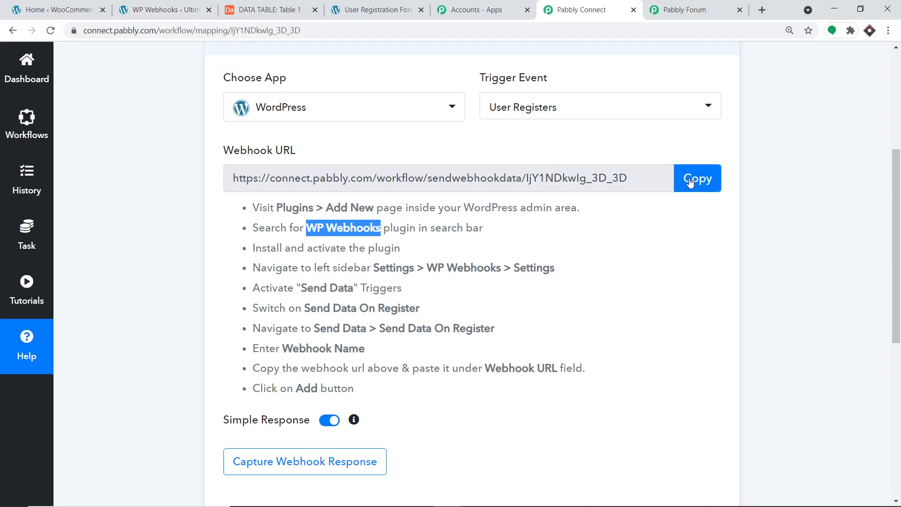
left_click(690, 182)
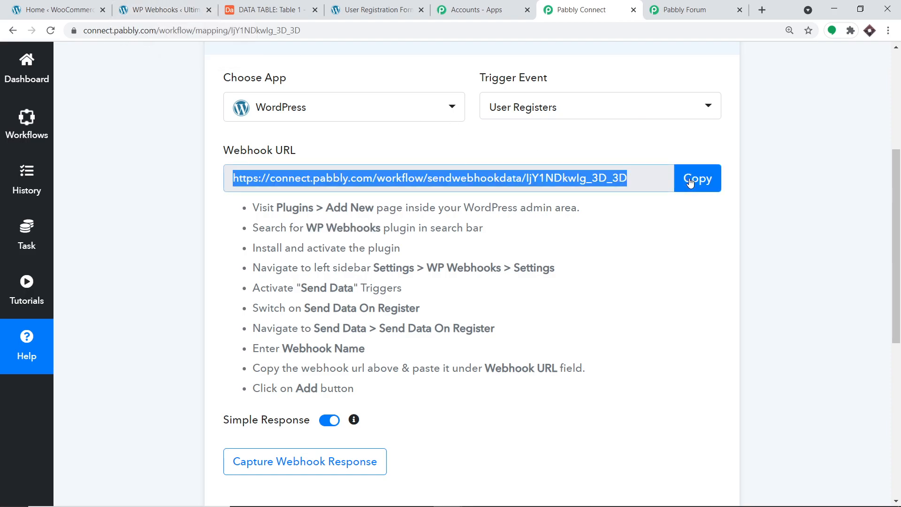
left_click(155, 10)
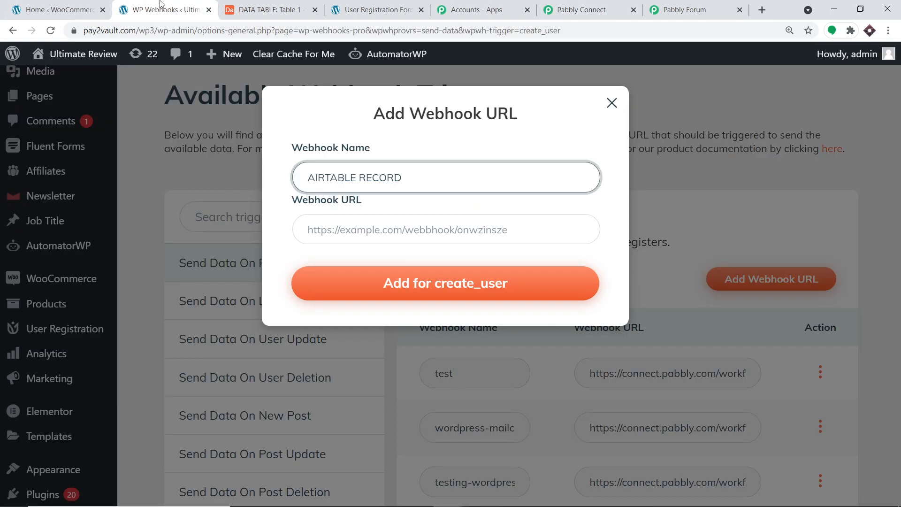
- Paste the Pabbly webhook URL into the Webhook URL field and save the webhook
left_click(347, 224)
right_click(347, 226)
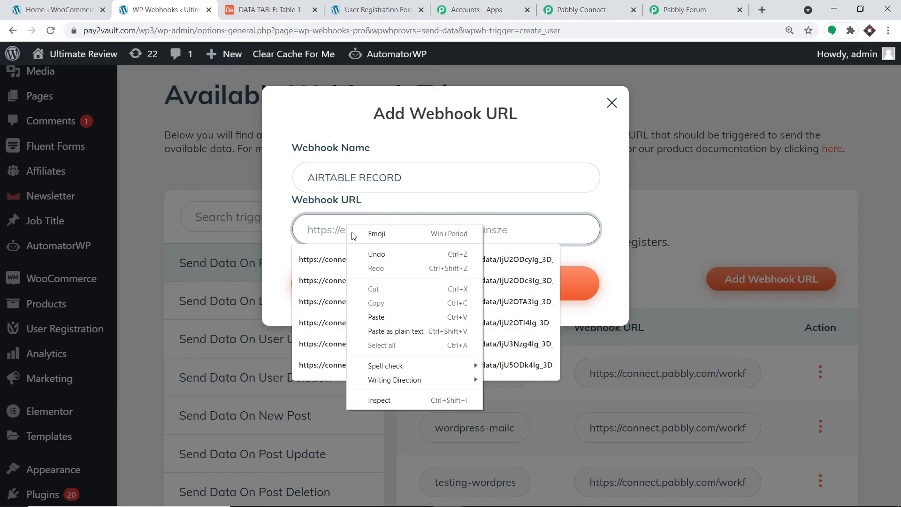
key("ctrl+v")
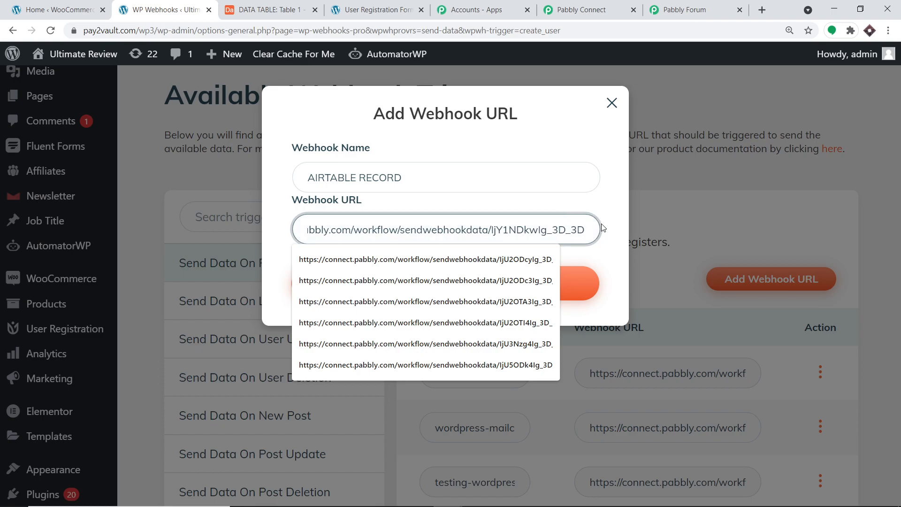
left_click(619, 254)
left_click(413, 282)
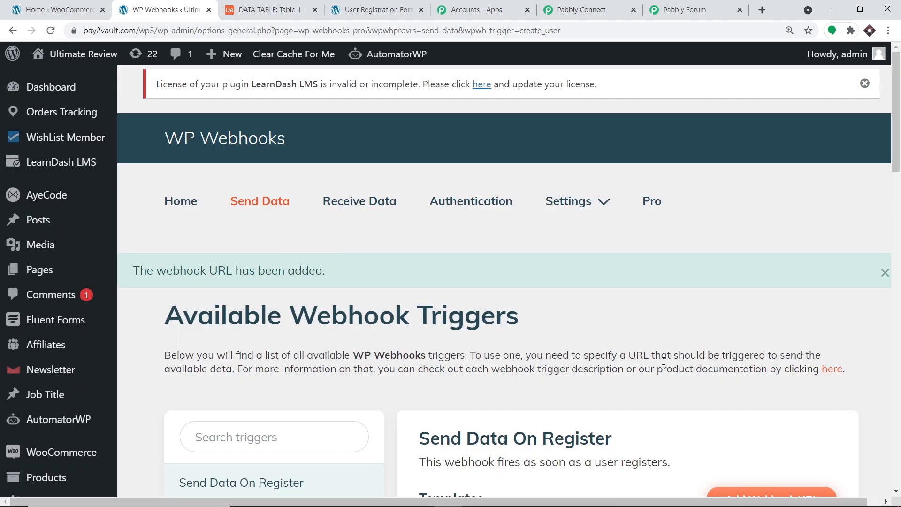
scroll(554, 289, "down", 2)
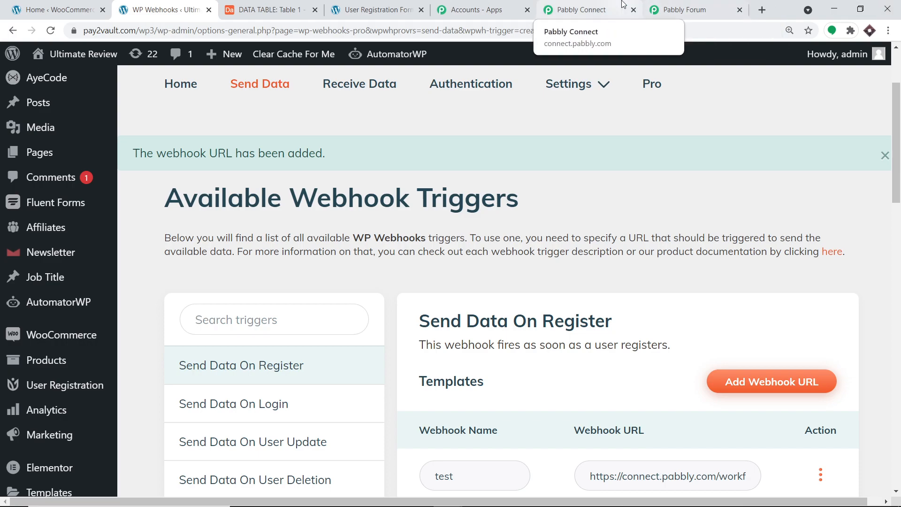
- Set Pabbly Connect to capture the webhook response and return to the User Registration Form page
left_click(581, 9)
scroll(354, 421, "down", 3)
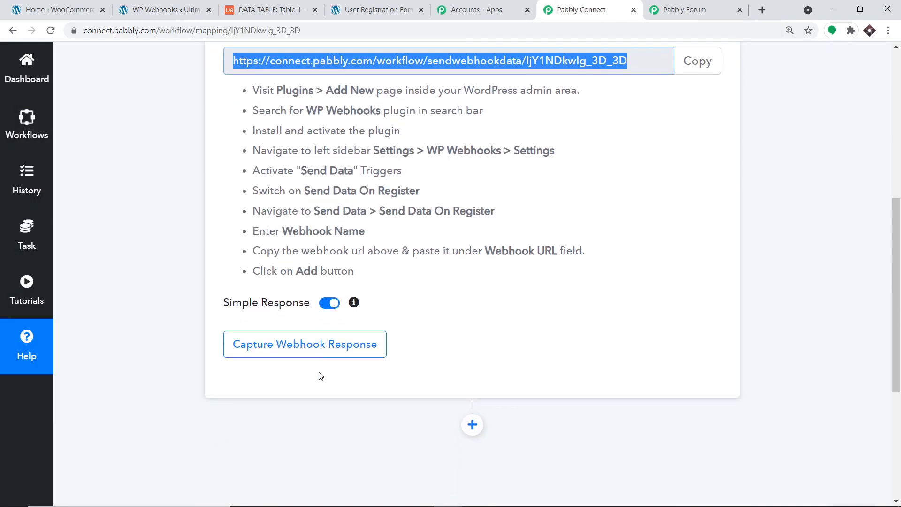
left_click(317, 345)
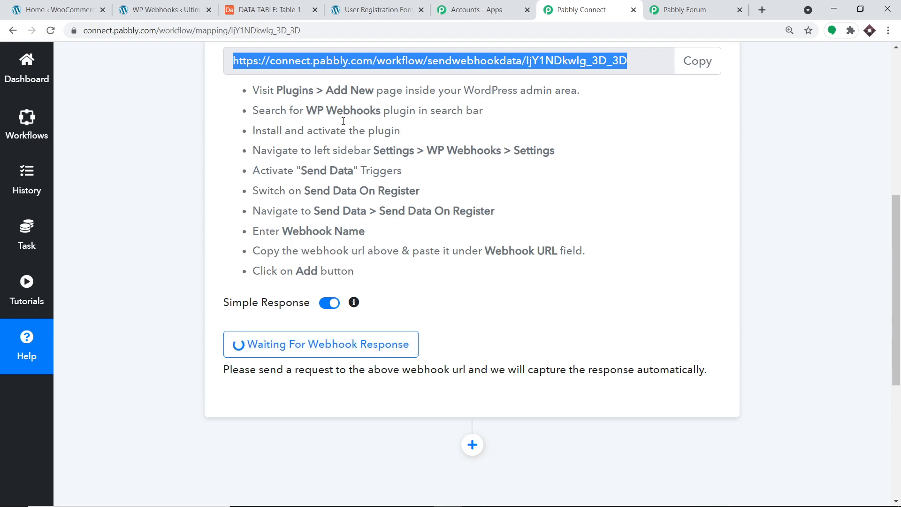
left_click(361, 13)
scroll(604, 219, "up", 7)
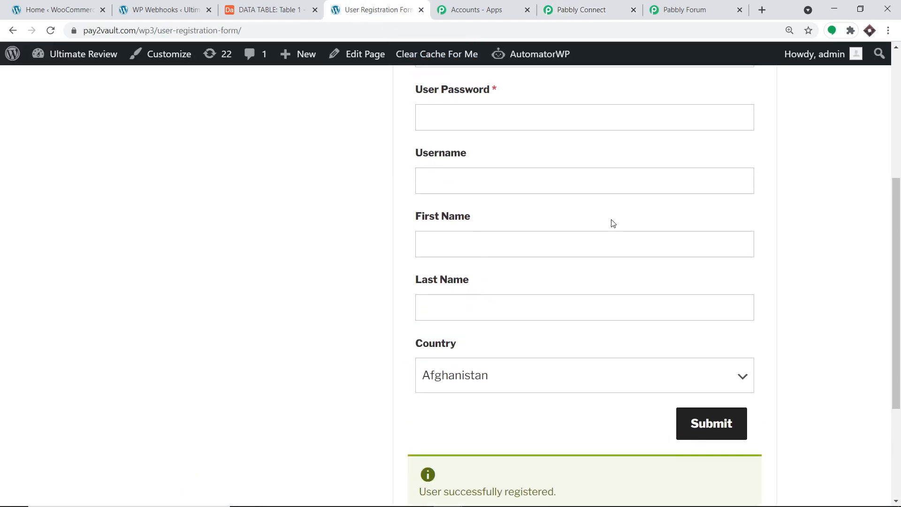
- Autofill the registration form from a saved entry and edit the email to make it unique
left_click(463, 226)
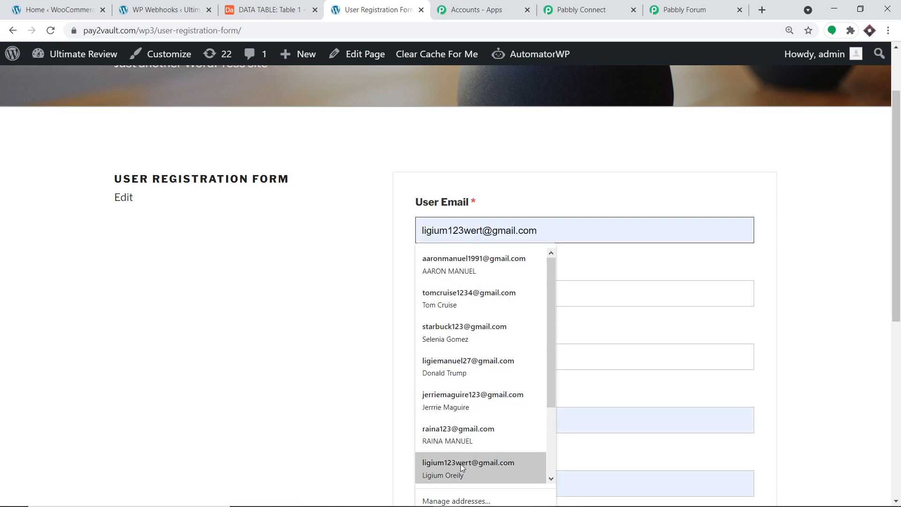
left_click(460, 463)
left_click(475, 229)
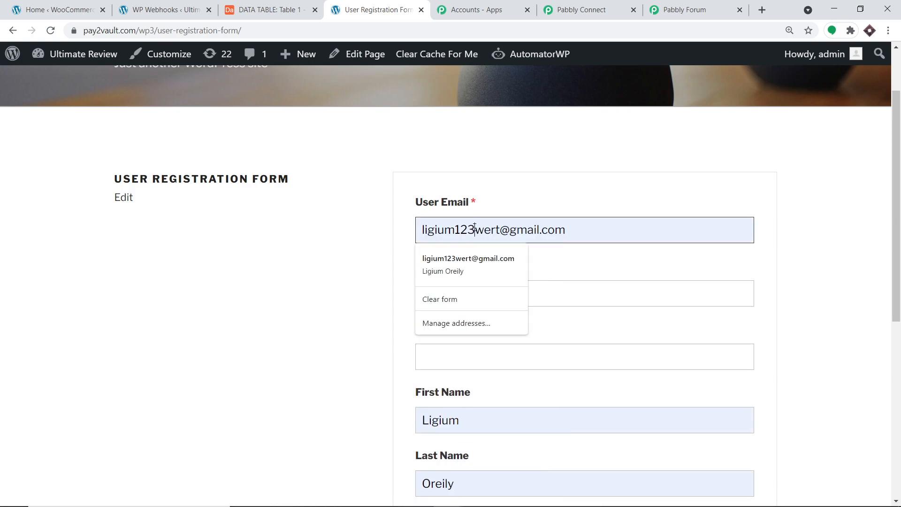
type("7")
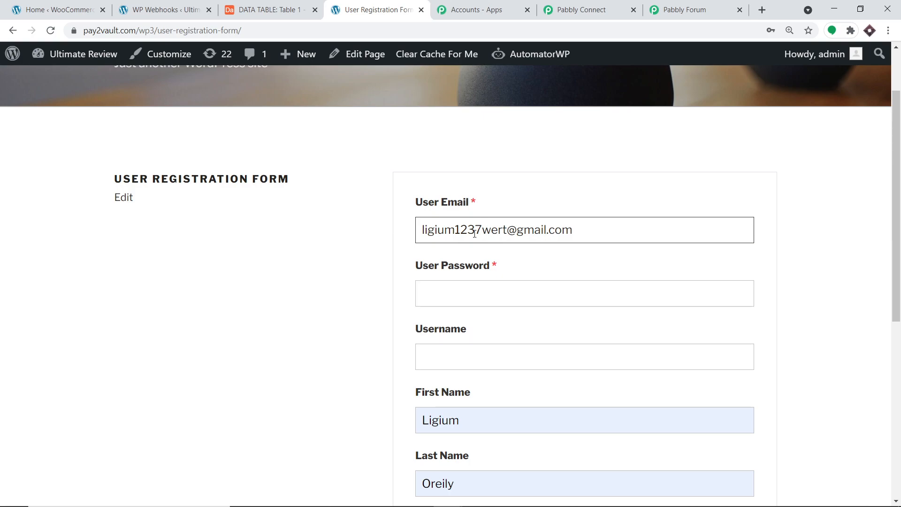
scroll(454, 280, "down", 2)
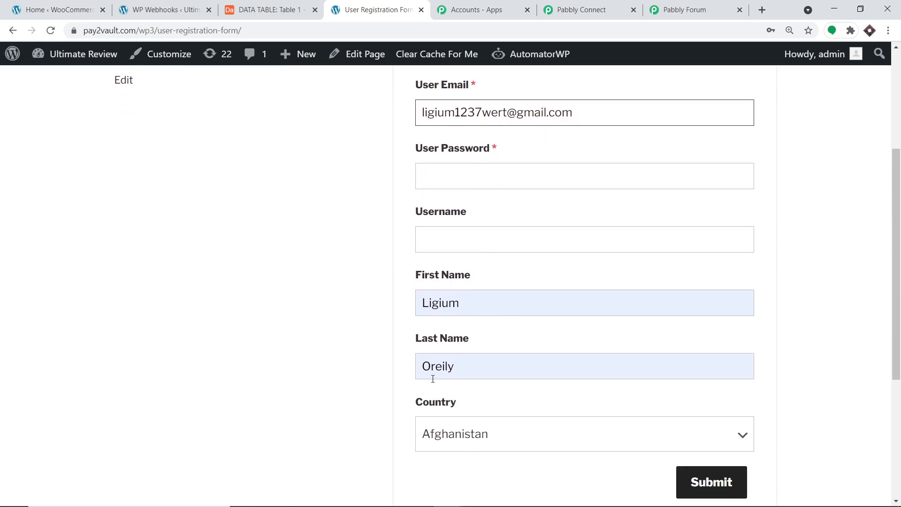
left_click(459, 303)
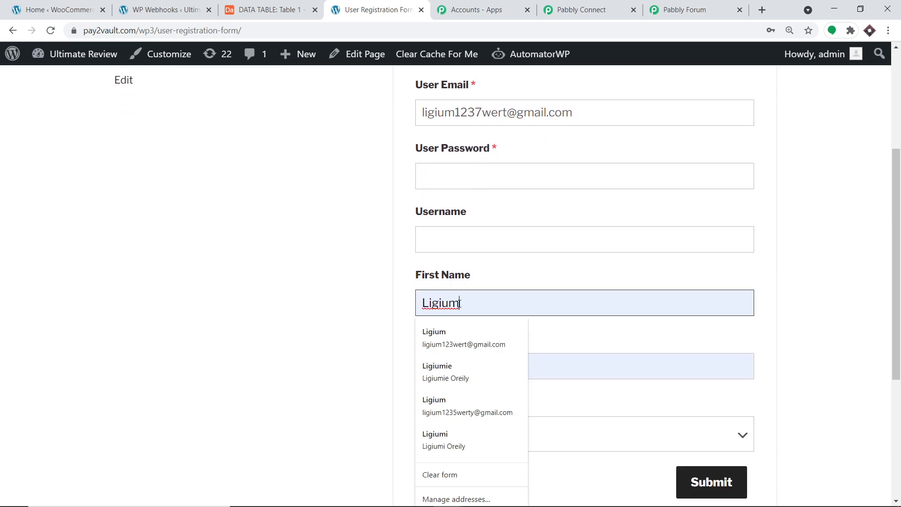
- Enter username LIGIUM123 and a password for the new user
left_click(438, 240)
type("L")
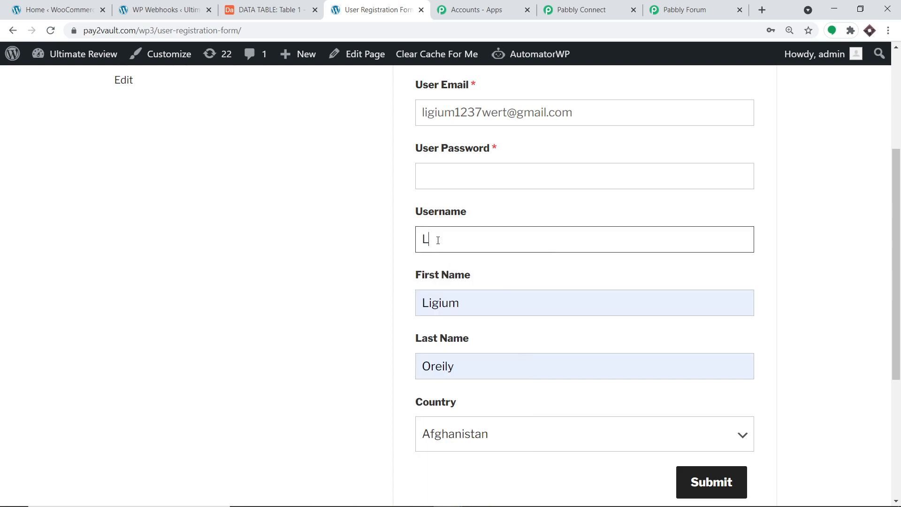
type("IGIUM123")
left_click(470, 183)
type("12345678")
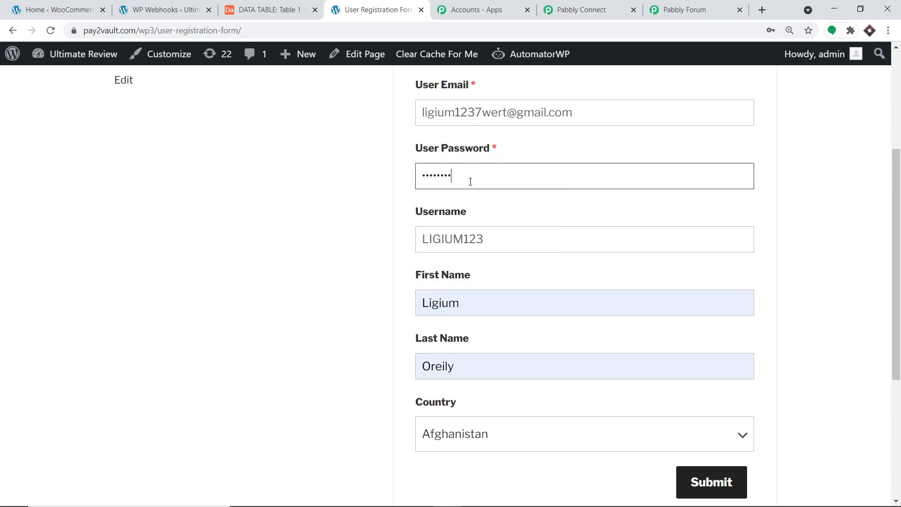
- Choose Ethiopia as the country and submit the registration form
left_click(495, 436)
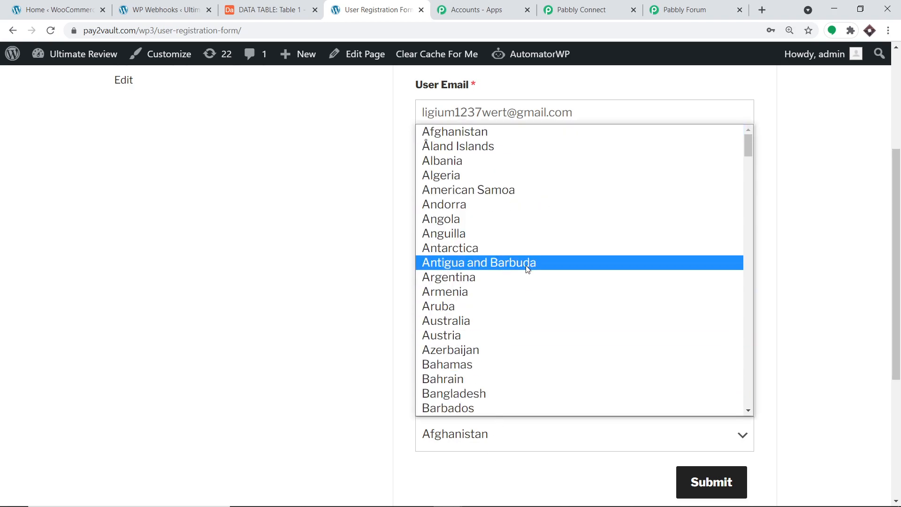
scroll(527, 271, "down", 18)
left_click(464, 242)
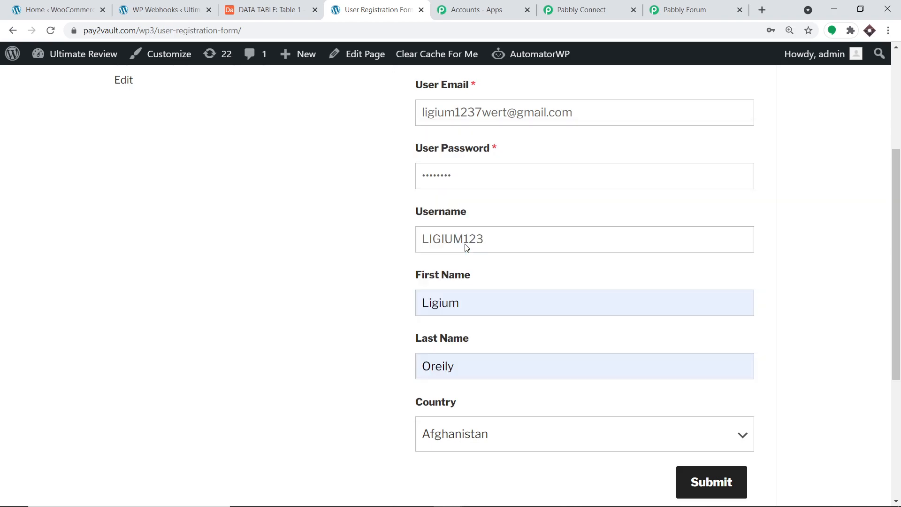
scroll(277, 264, "up", 3)
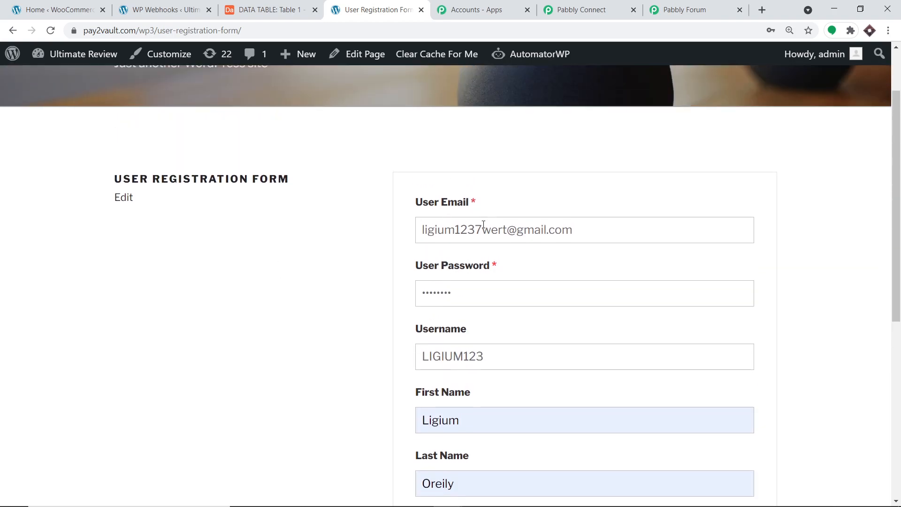
scroll(488, 227, "down", 2)
scroll(494, 306, "down", 5)
left_click(718, 315)
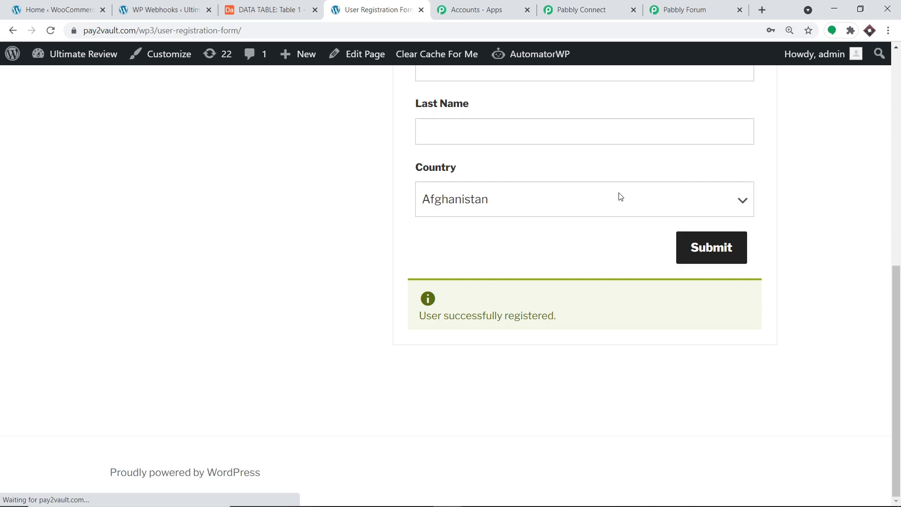
- Review the captured webhook response in Pabbly Connect, checking the user_login value
left_click(556, 6)
scroll(709, 226, "down", 3)
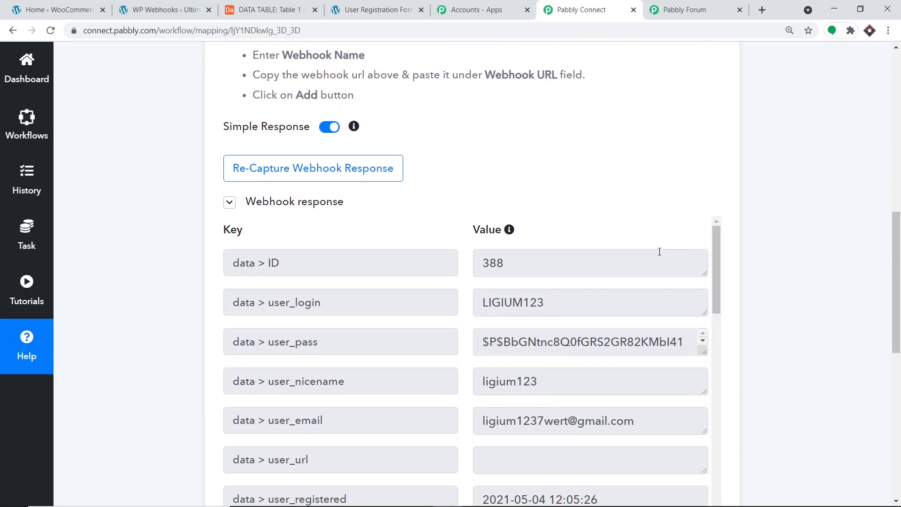
scroll(655, 249, "down", 2)
scroll(631, 263, "up", 2)
scroll(631, 264, "up", 1)
left_click(488, 303)
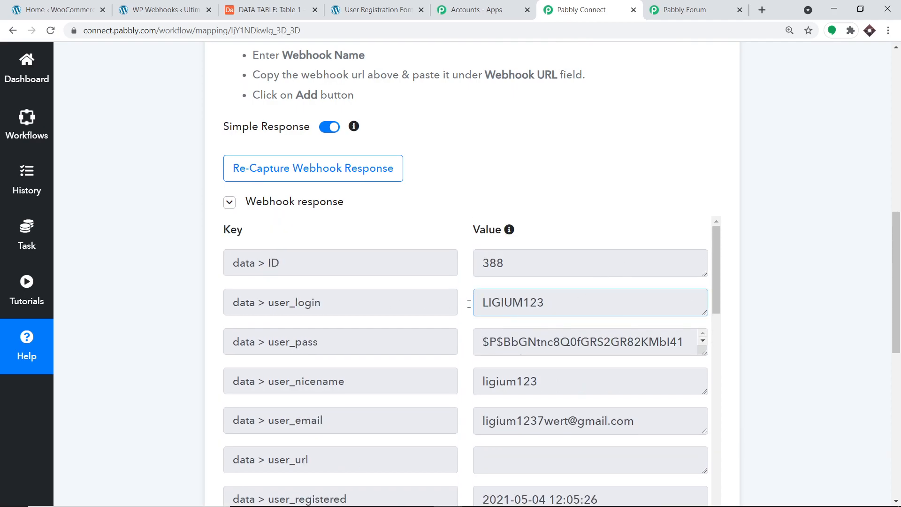
double_click(497, 302)
scroll(514, 358, "down", 3)
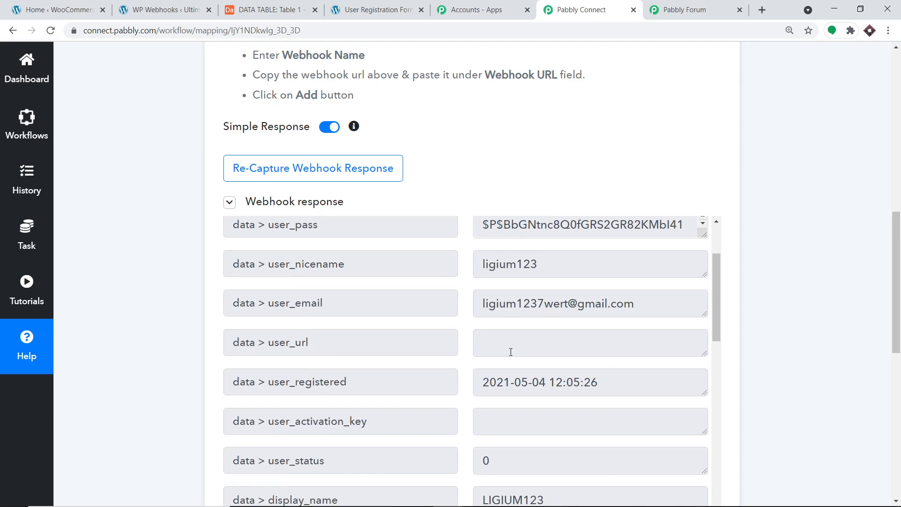
left_click_drag(636, 306, 482, 304)
- Confirm the captured country is ET and add a new action step below the trigger
scroll(508, 355, "down", 2)
scroll(508, 355, "down", 10)
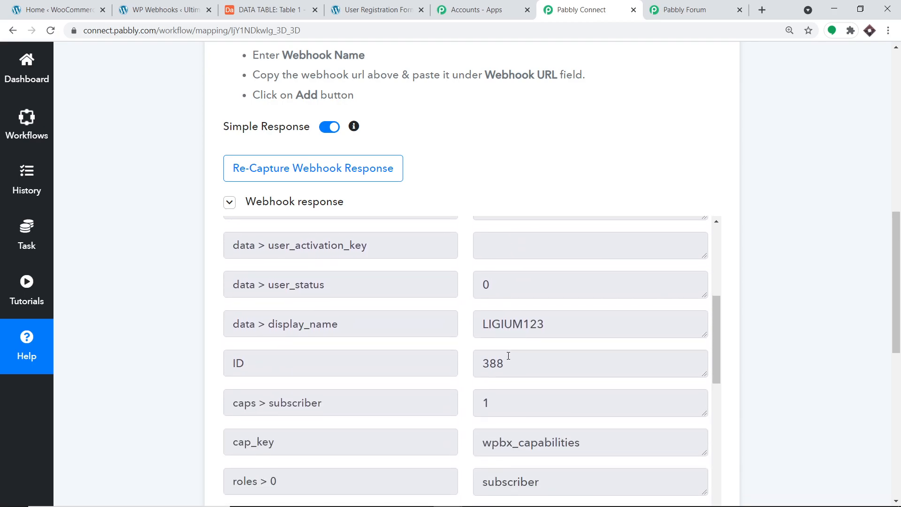
scroll(531, 360, "down", 8)
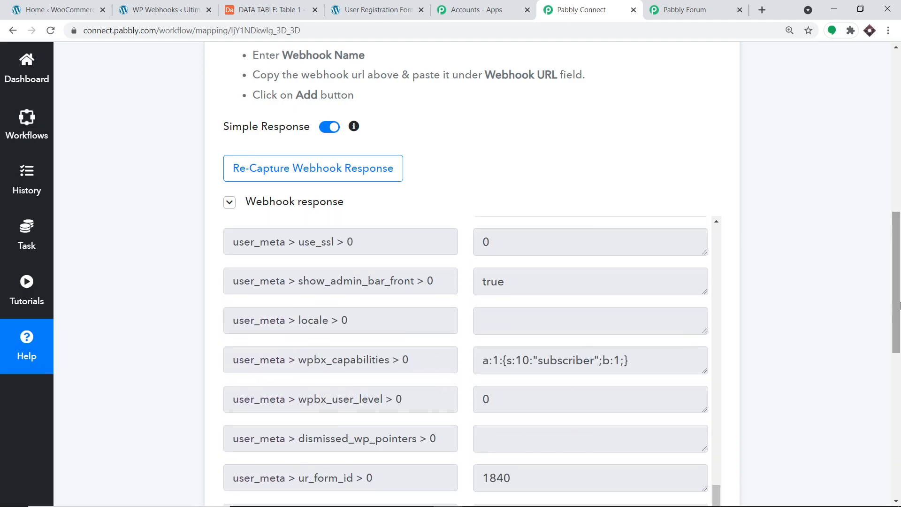
scroll(534, 360, "down", 4)
scroll(589, 281, "up", 5)
scroll(589, 280, "up", 16)
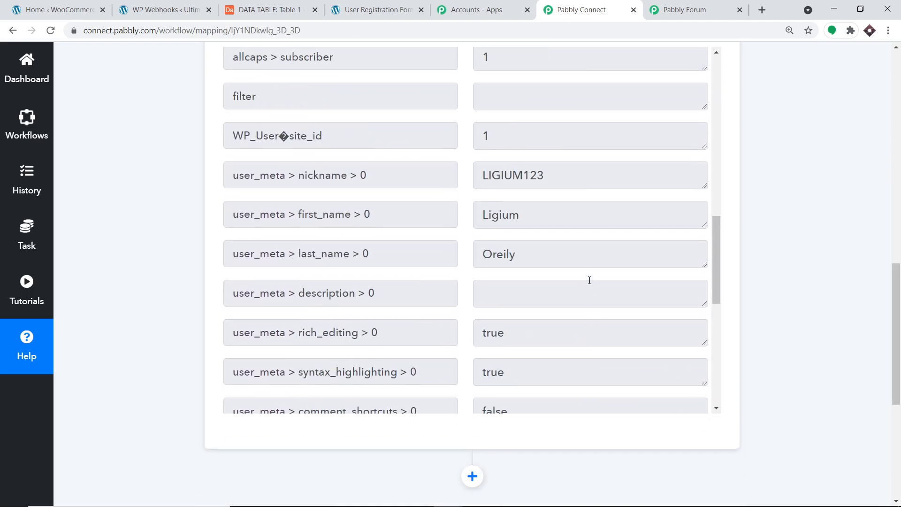
scroll(589, 281, "up", 2)
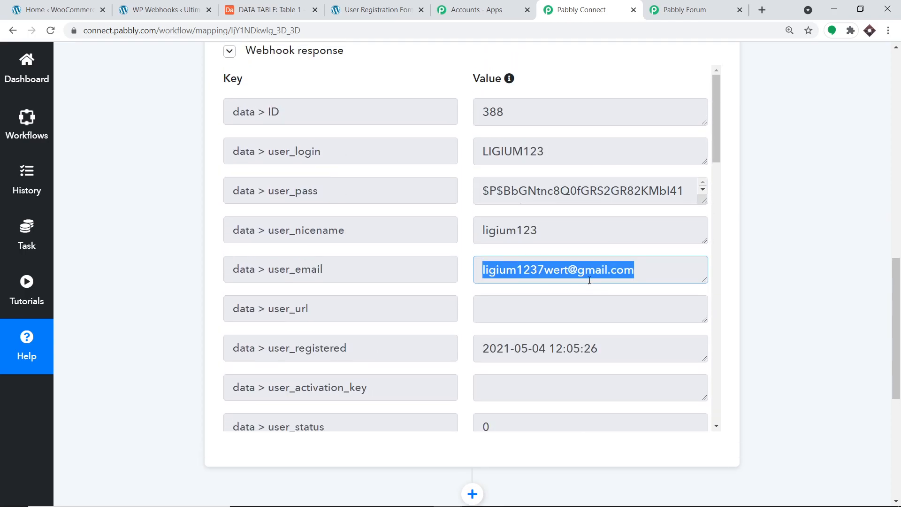
scroll(551, 268, "down", 4)
scroll(561, 276, "down", 12)
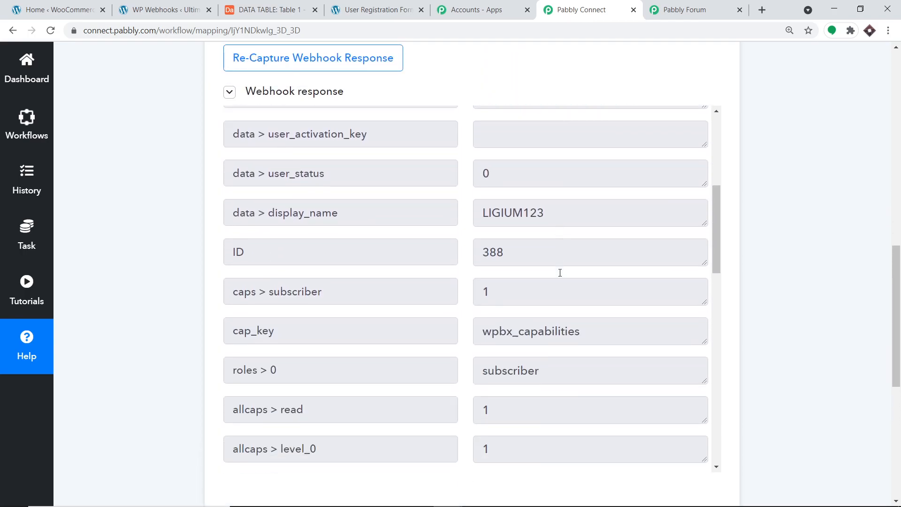
scroll(560, 273, "down", 9)
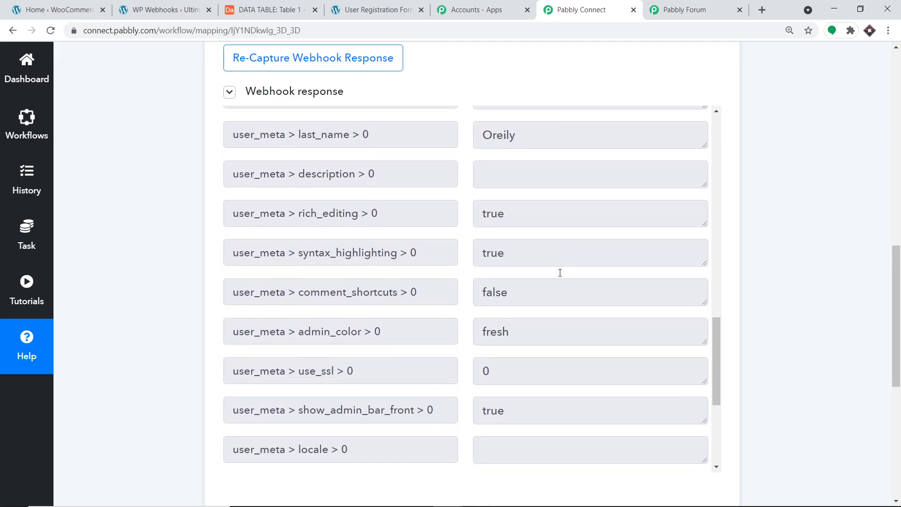
left_click_drag(497, 443, 470, 446)
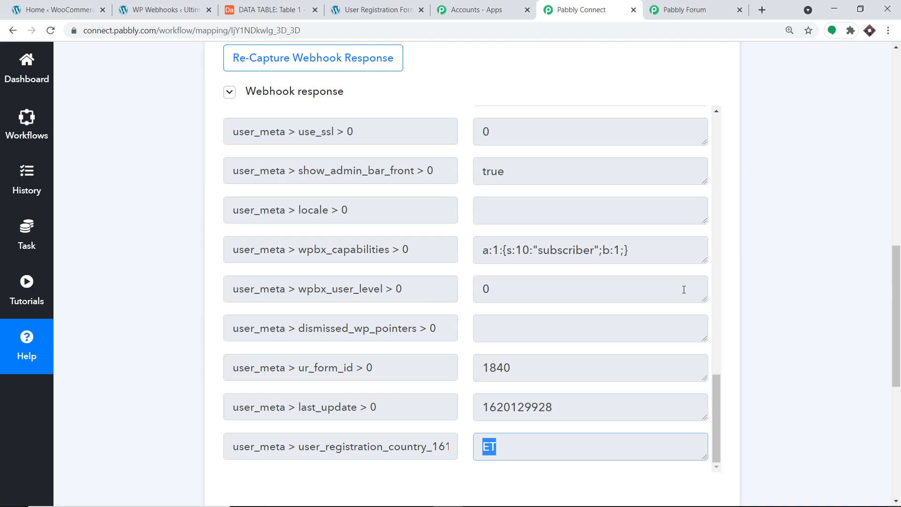
left_click_drag(897, 281, 897, 395)
left_click(468, 181)
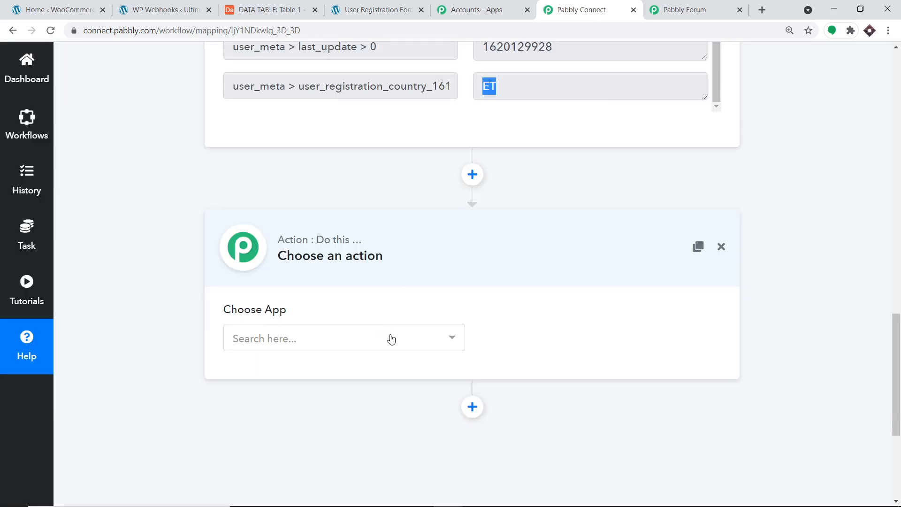
- Set the action step to the Airtable app with the Create Record event
left_click(392, 344)
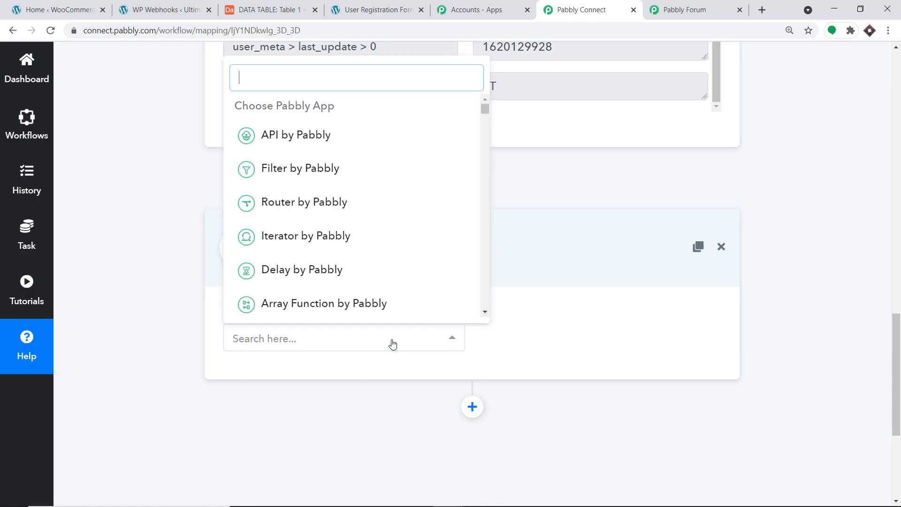
type("AIRT")
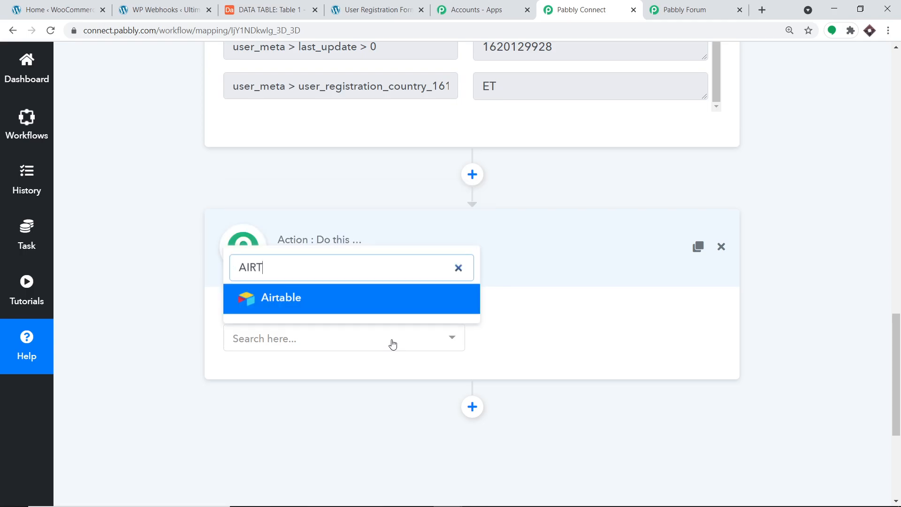
left_click(364, 305)
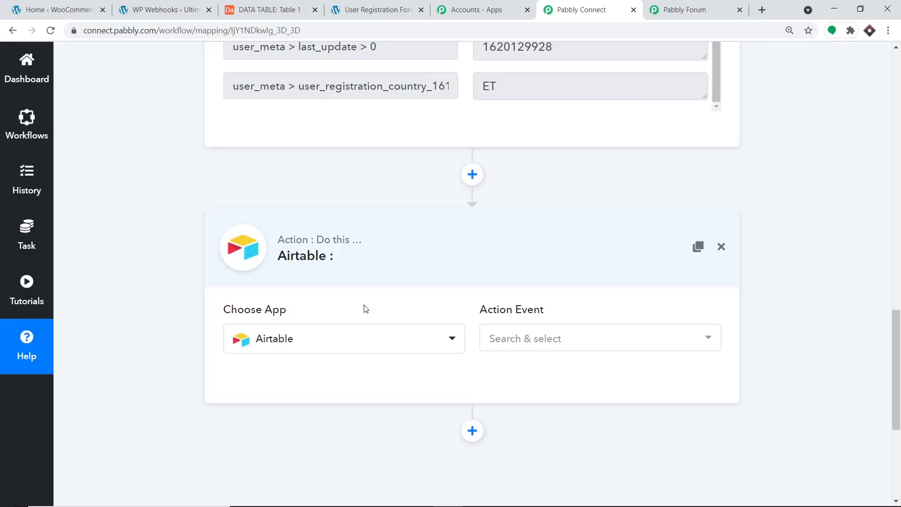
left_click(539, 338)
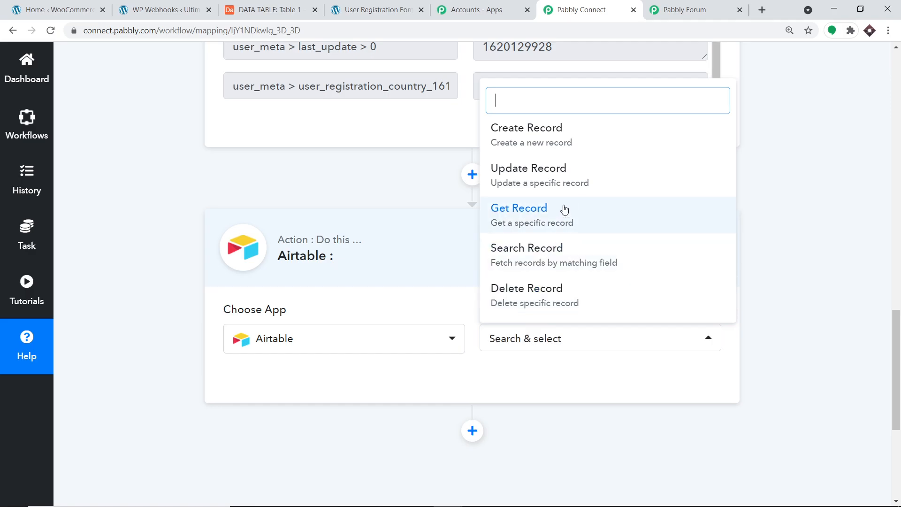
left_click(563, 149)
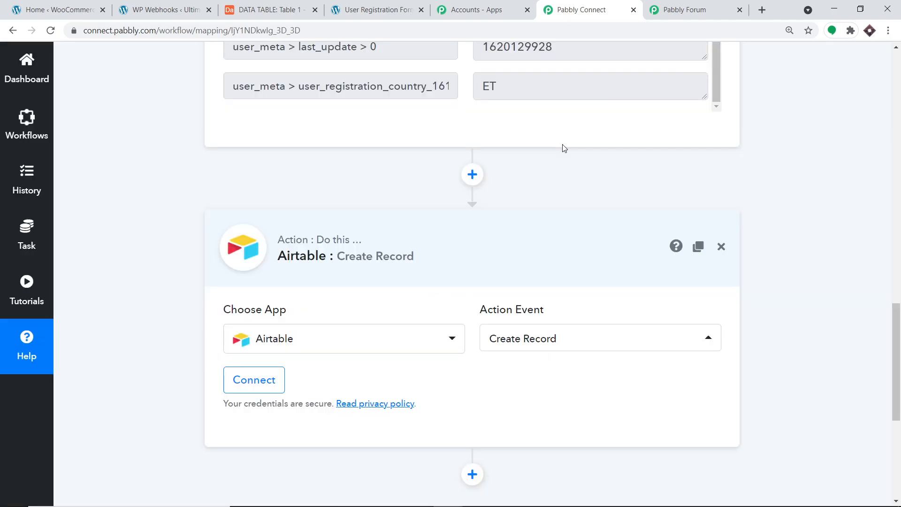
- Begin connecting the Airtable account to the Create Record action
left_click(534, 341)
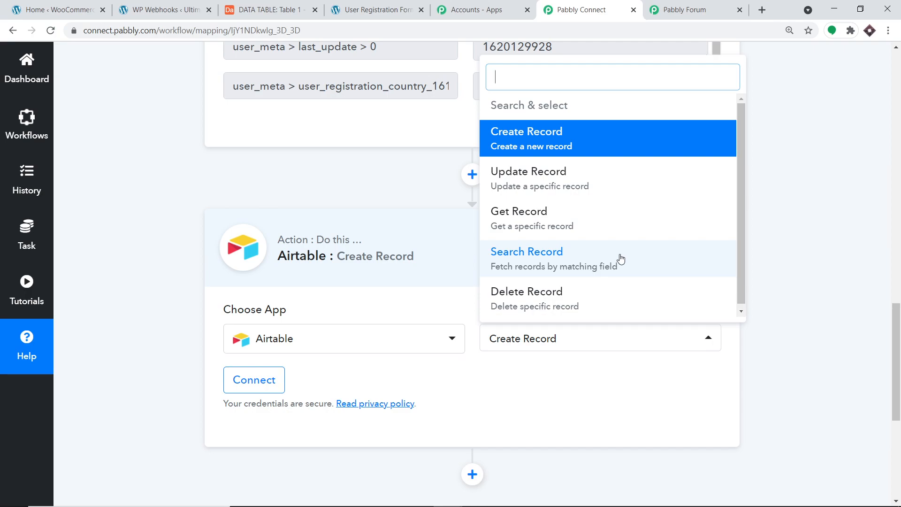
left_click(684, 10)
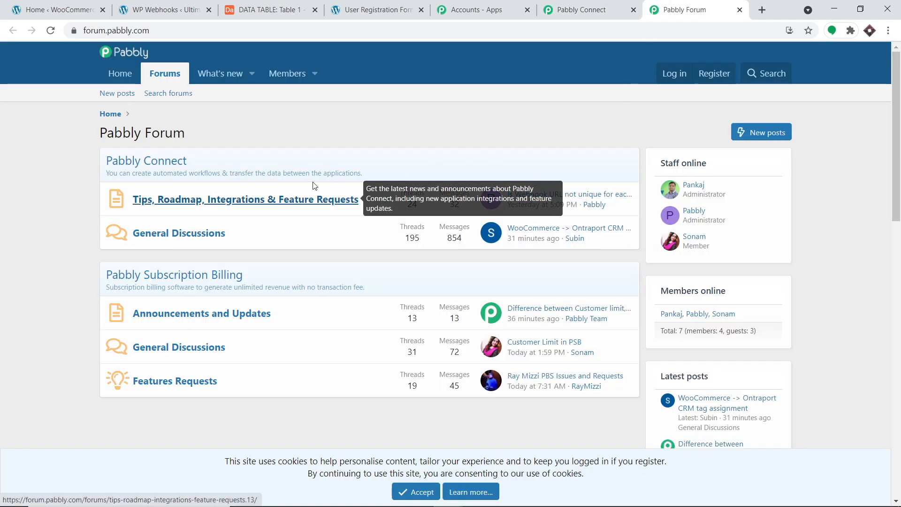
key("ctrl+shift+Tab")
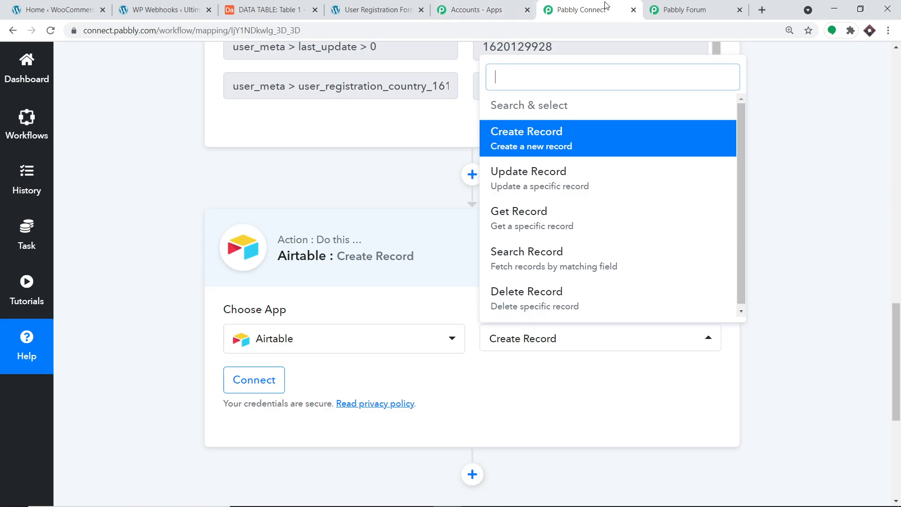
left_click(858, 218)
left_click(254, 379)
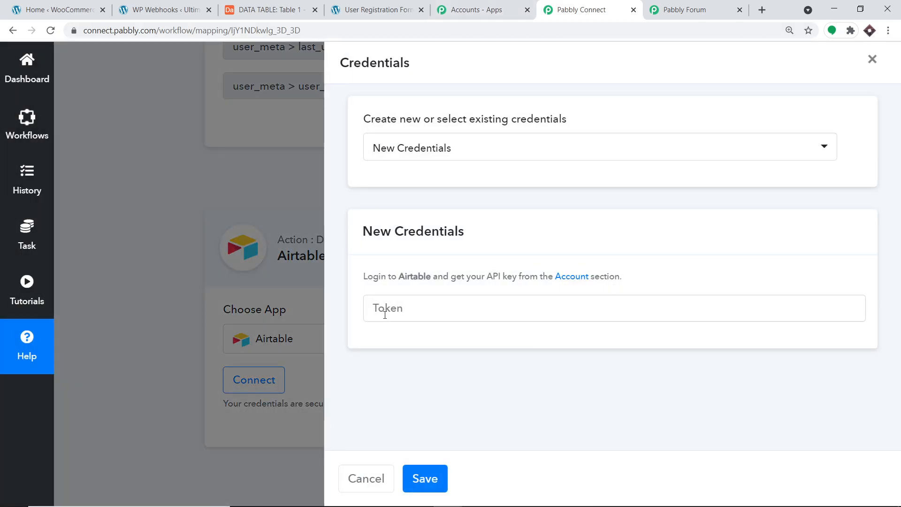
- Open the Airtable account page from the profile menu
left_click(385, 315)
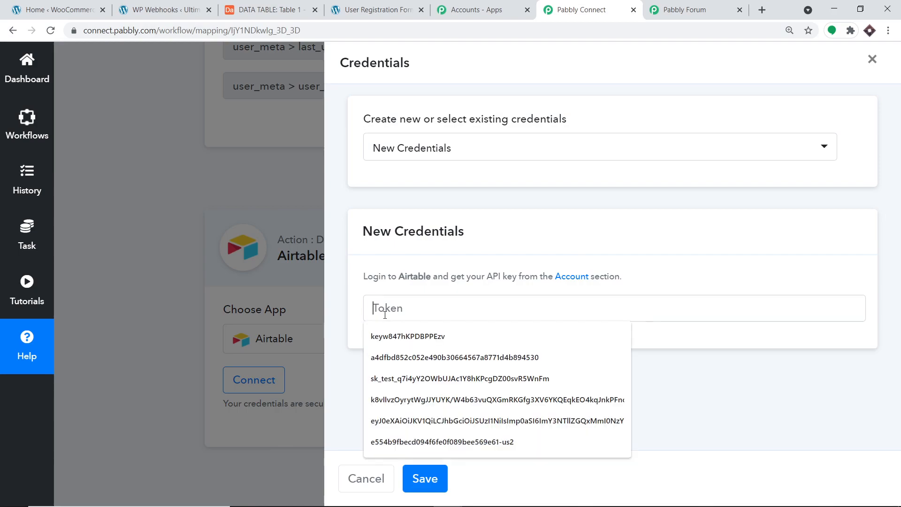
left_click(300, 10)
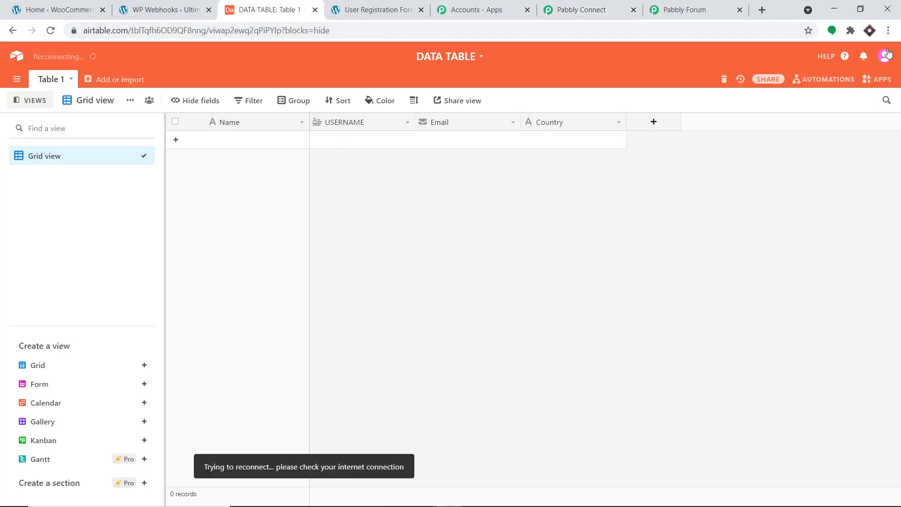
left_click(885, 55)
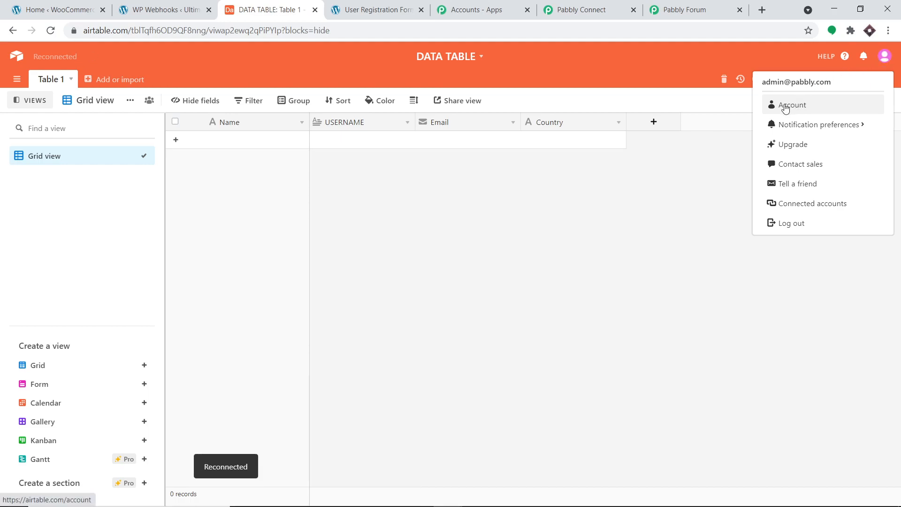
left_click(785, 107)
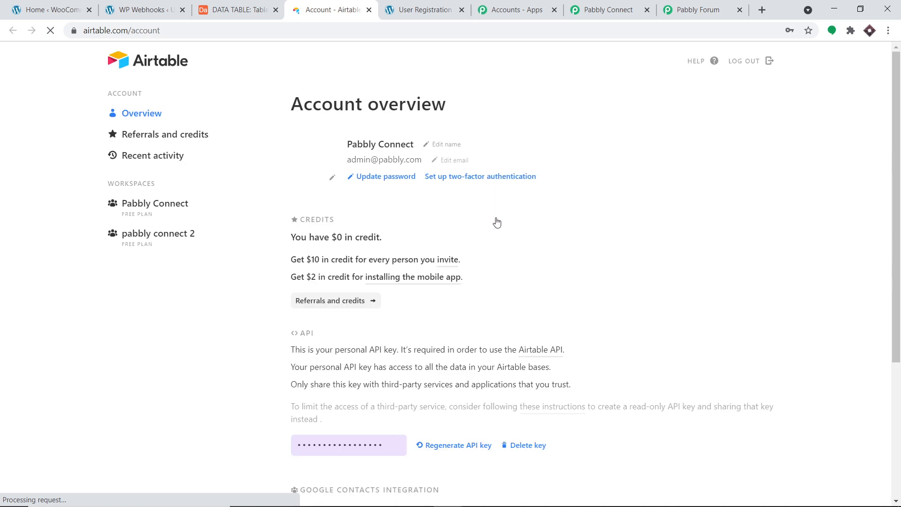
- Copy the personal API key and bring it to Pabbly Connect's Token field
scroll(427, 349, "down", 3)
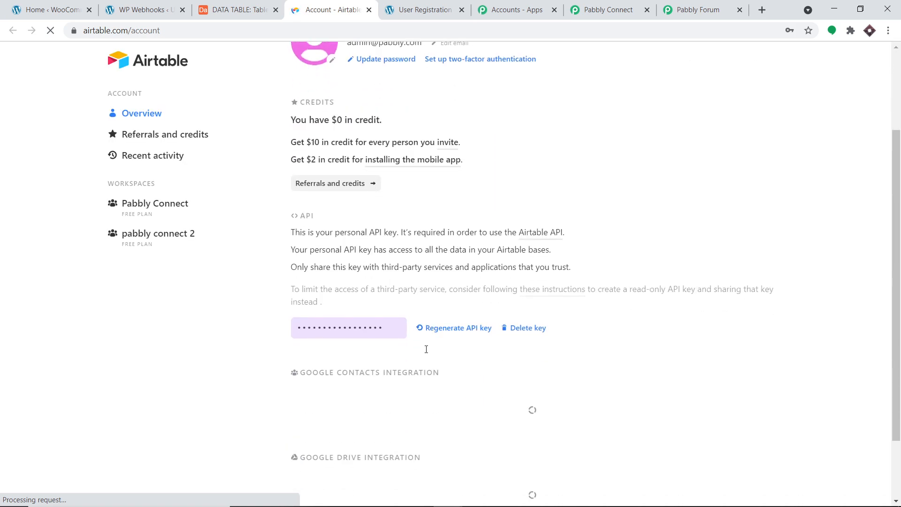
left_click(370, 327)
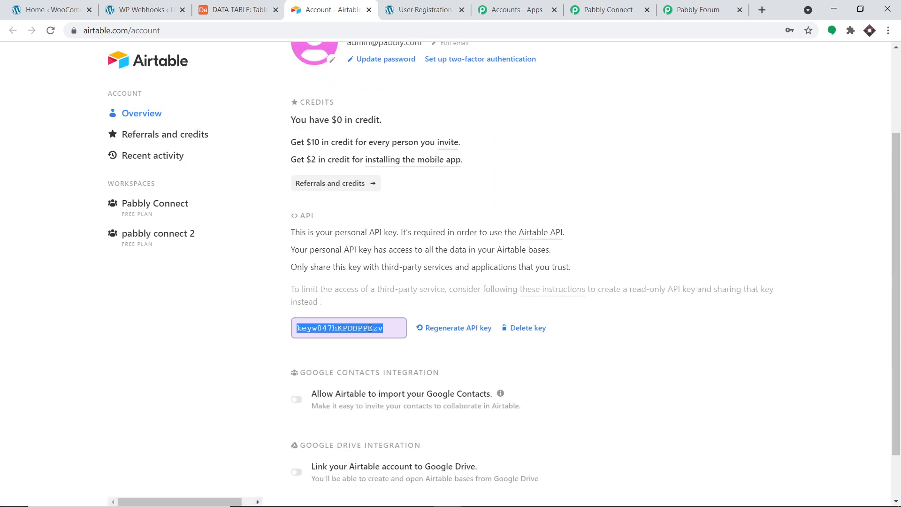
right_click(370, 328)
left_click(376, 334)
left_click(647, 4)
left_click(368, 308)
right_click(378, 313)
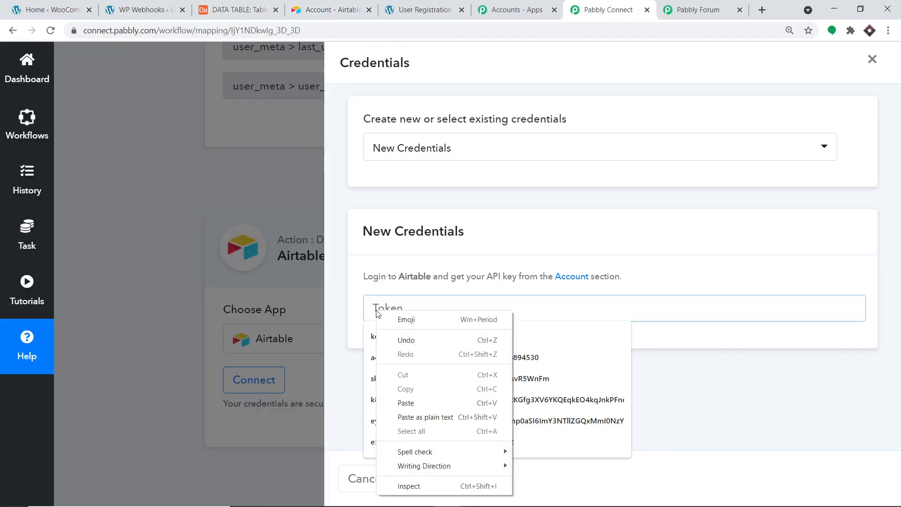
- Paste the API key as the token and save, loading base Project Tracker and table Youtube
left_click(436, 402)
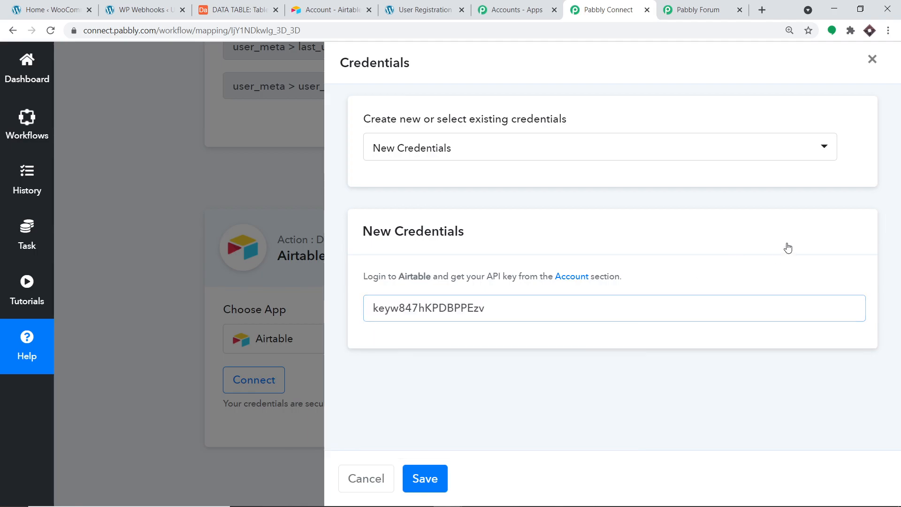
left_click(436, 477)
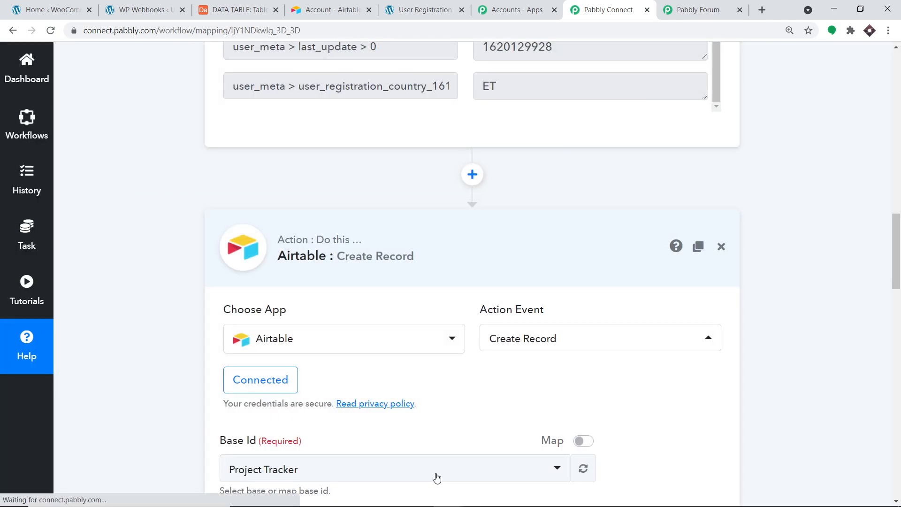
scroll(459, 443, "down", 7)
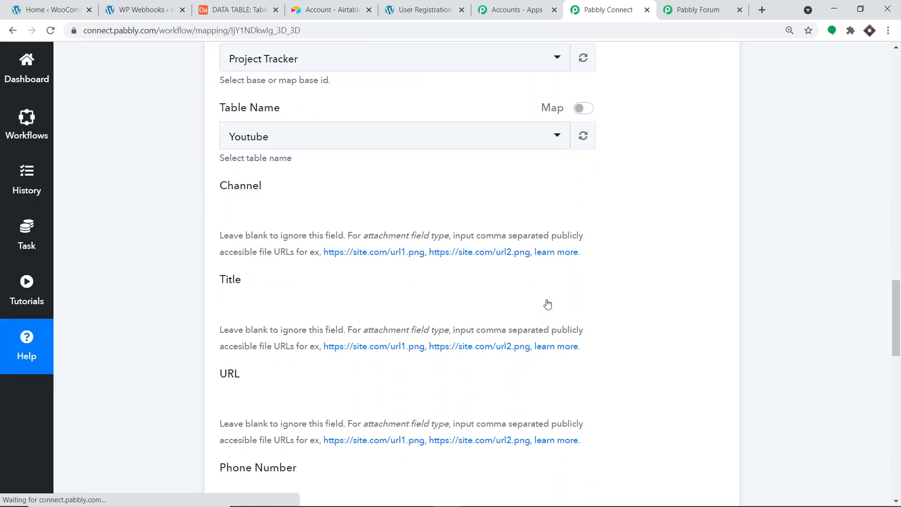
scroll(672, 247, "down", 8)
scroll(652, 277, "up", 10)
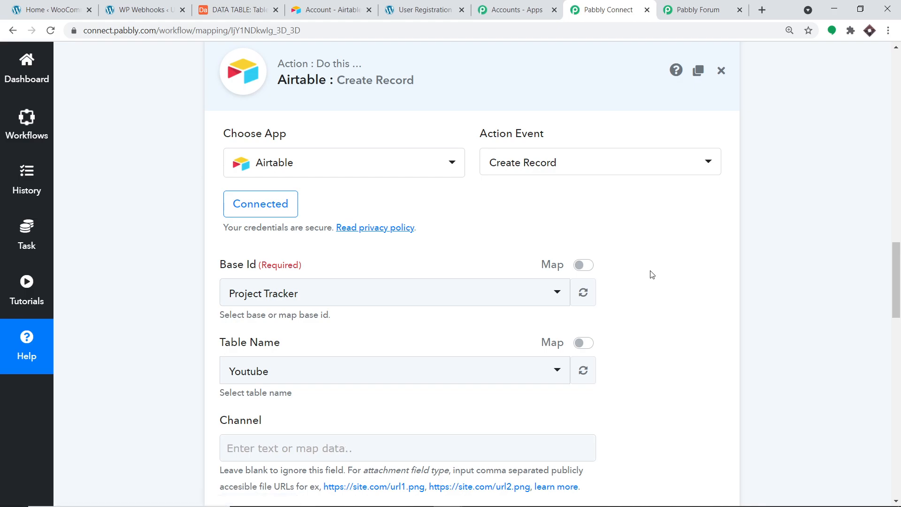
scroll(652, 274, "down", 1)
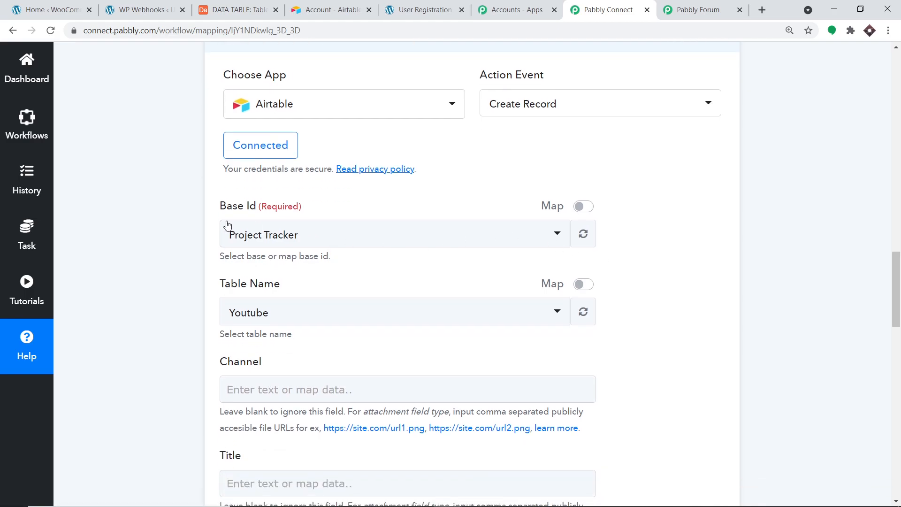
- Open the Base Id list and check the available bases on Airtable's home page
left_click(288, 239)
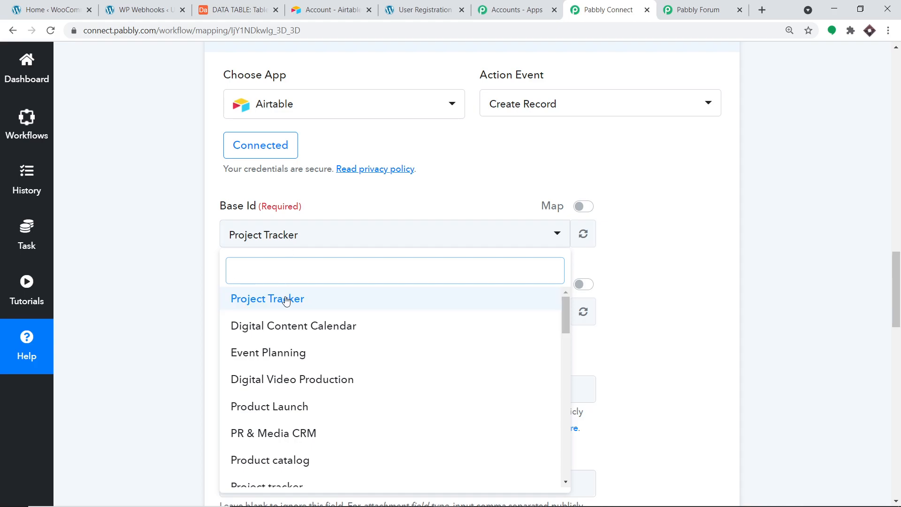
left_click(330, 6)
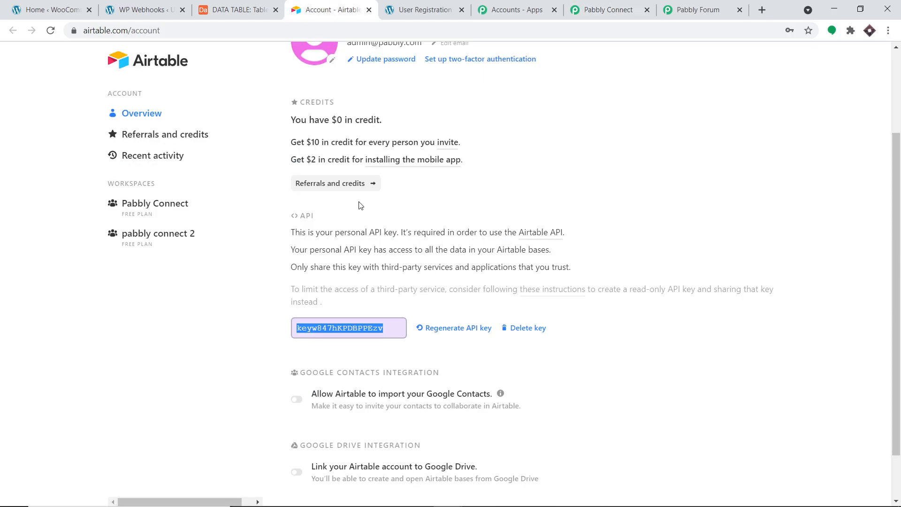
scroll(362, 196, "up", 3)
left_click(157, 68)
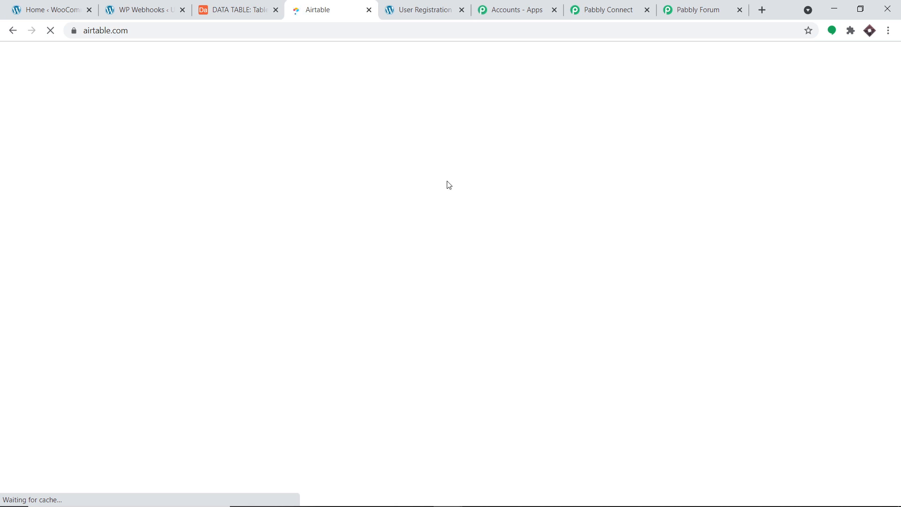
left_click(636, 4)
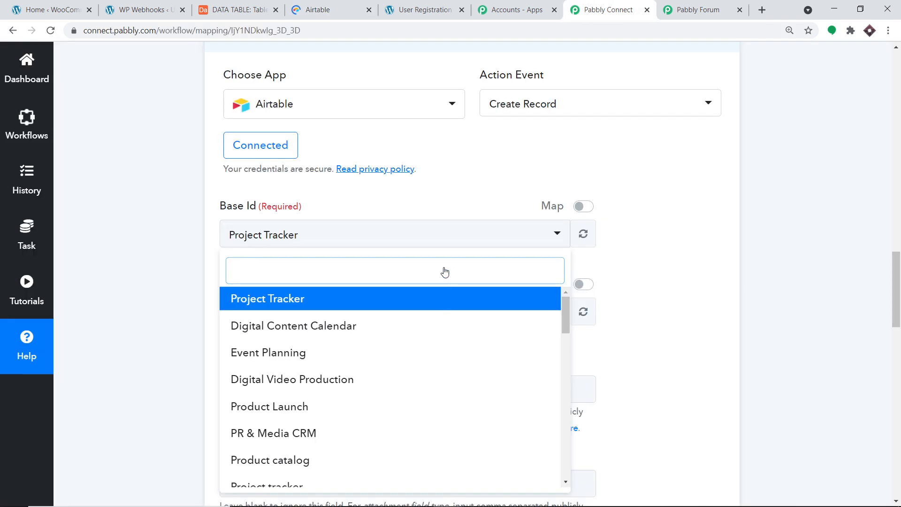
left_click(350, 4)
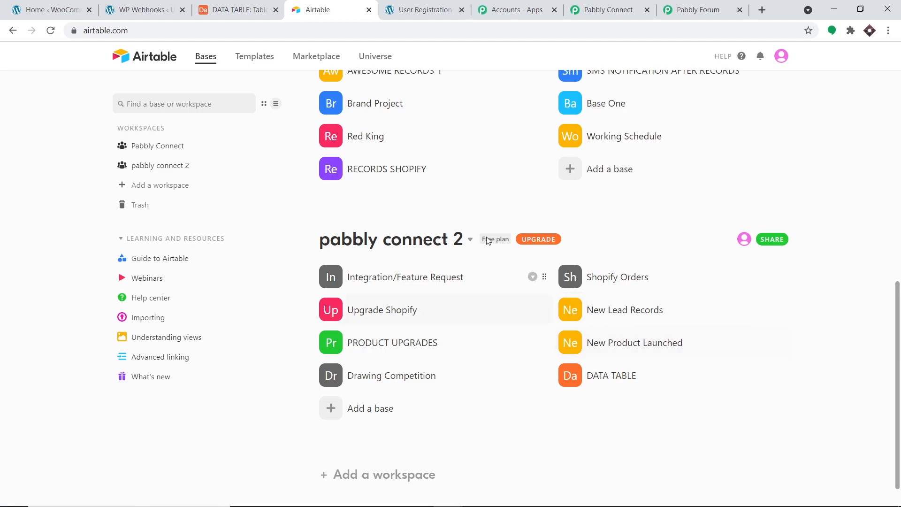
scroll(458, 161, "up", 8)
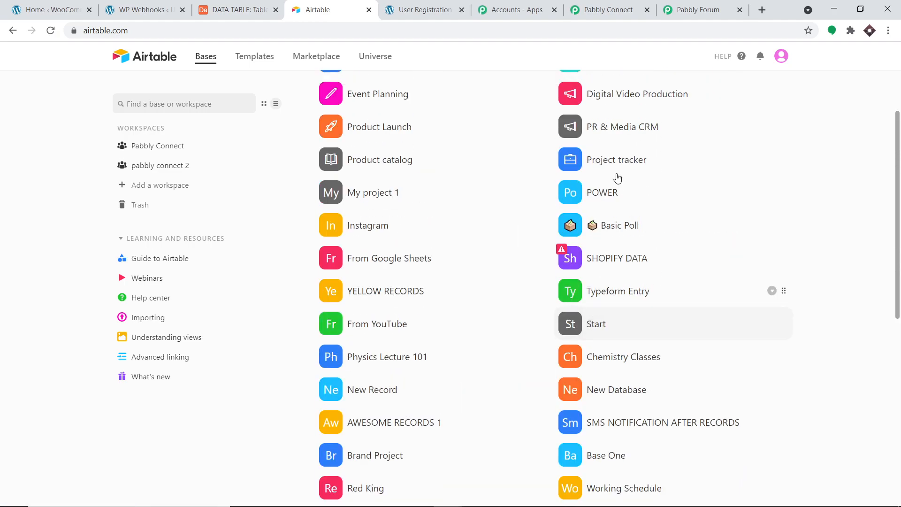
left_click(590, 4)
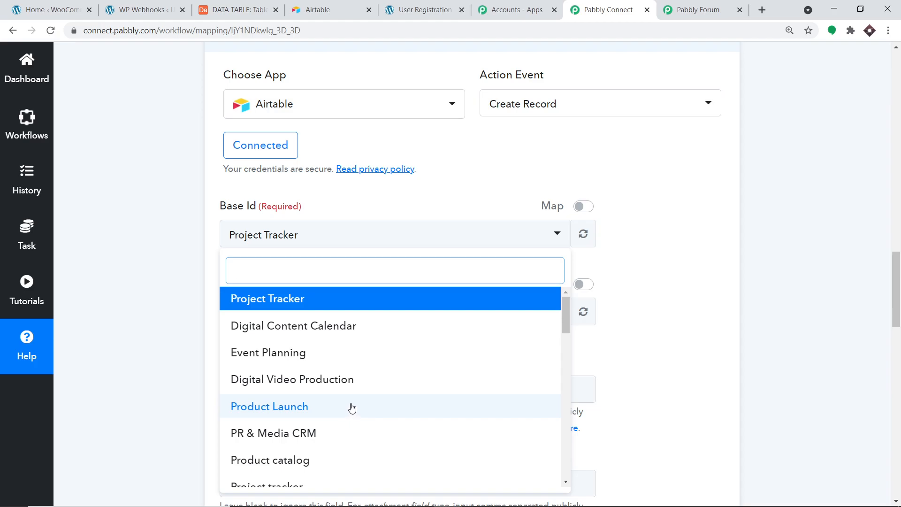
- Select DATA TABLE from the Base Id list
left_click(336, 8)
scroll(611, 288, "down", 2)
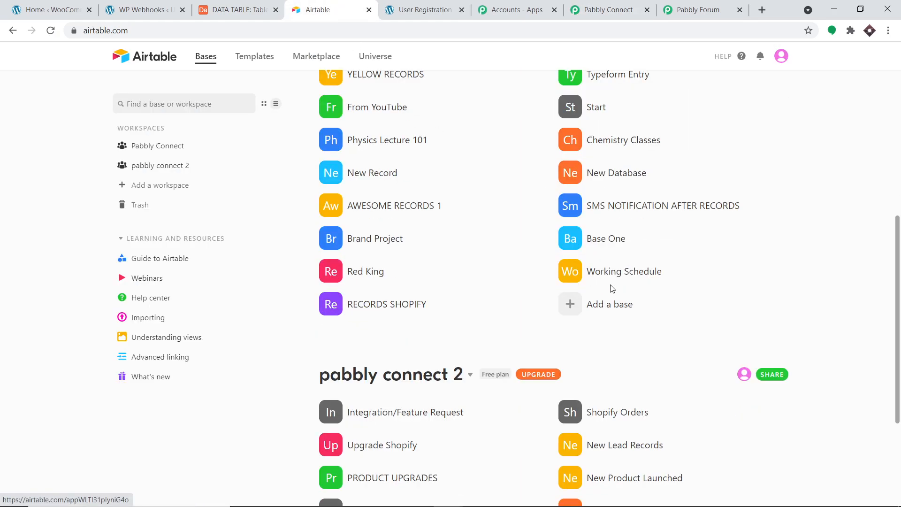
scroll(611, 288, "down", 3)
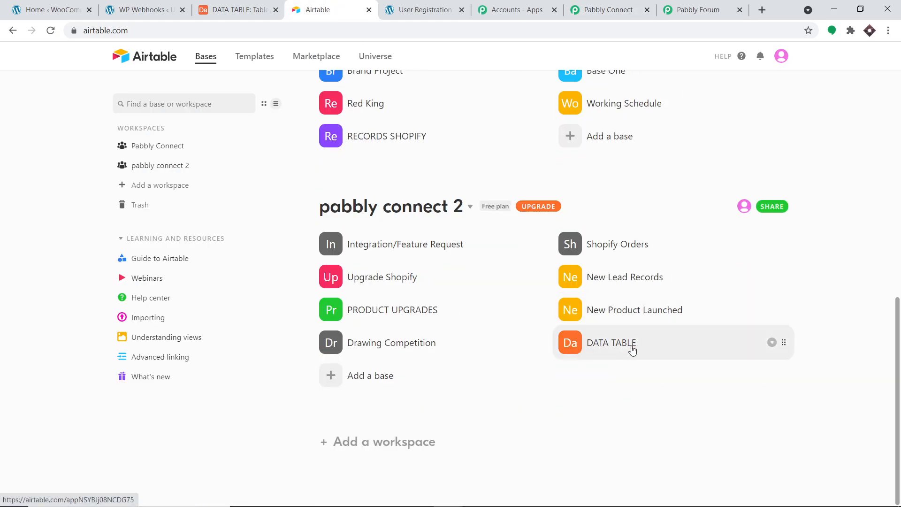
left_click(617, 10)
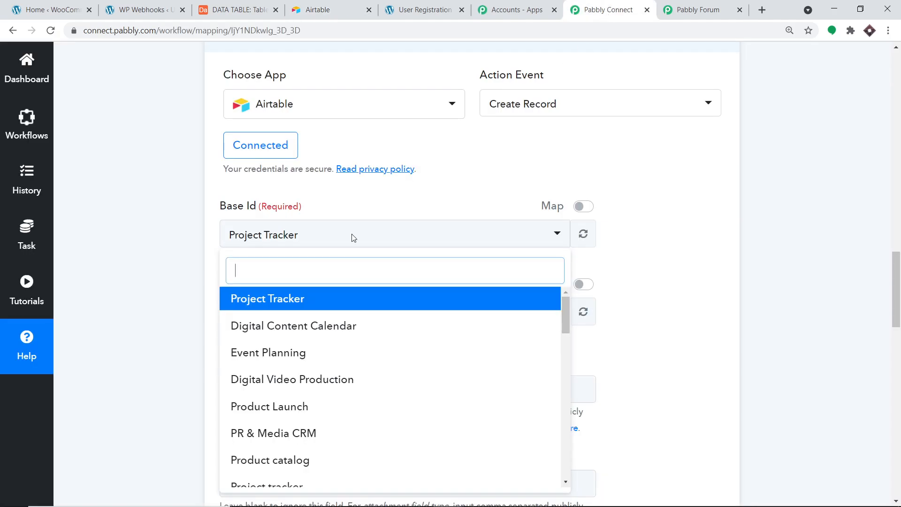
scroll(347, 359, "down", 14)
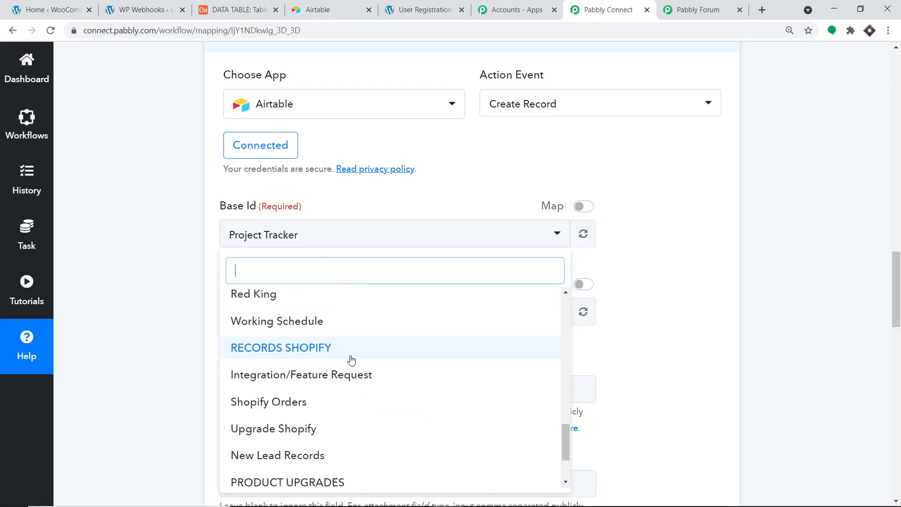
scroll(351, 360, "down", 3)
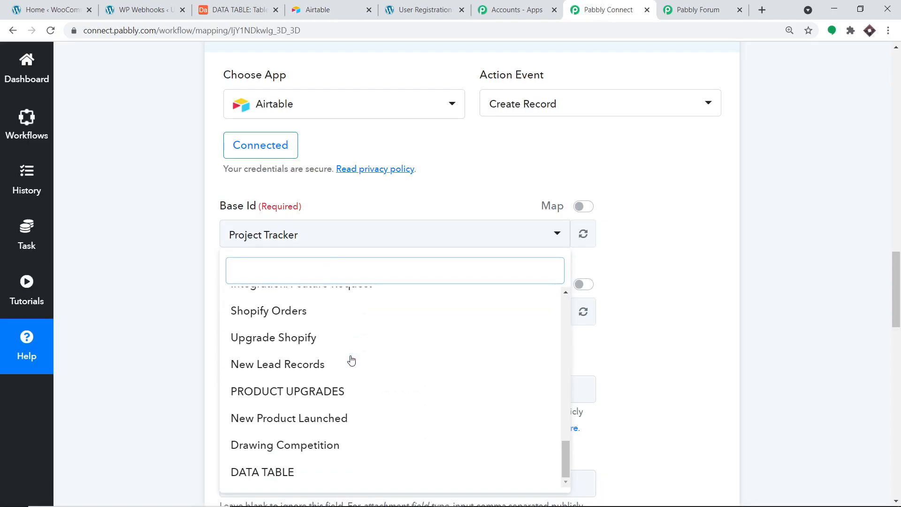
left_click(274, 473)
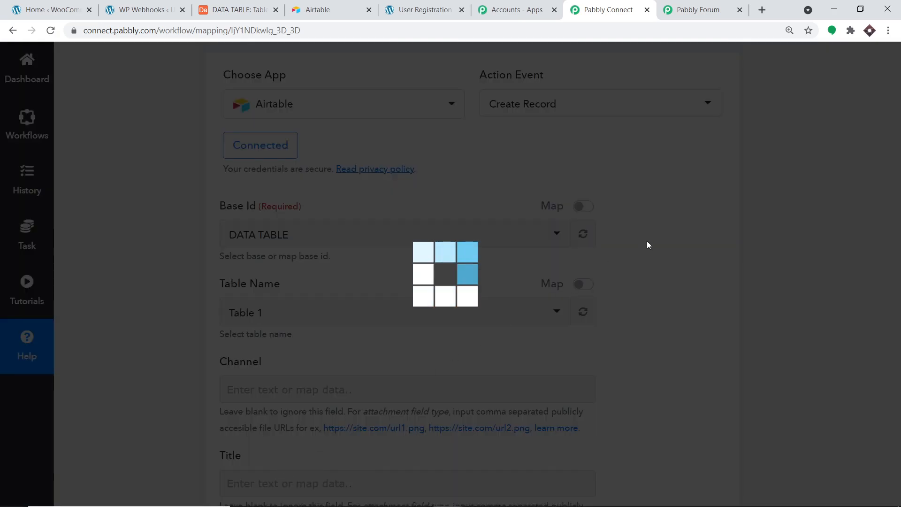
- Open the DATA TABLE base in Airtable and compare its columns with Table 1's Name, USERNAME, Email, Country fields
left_click(348, 9)
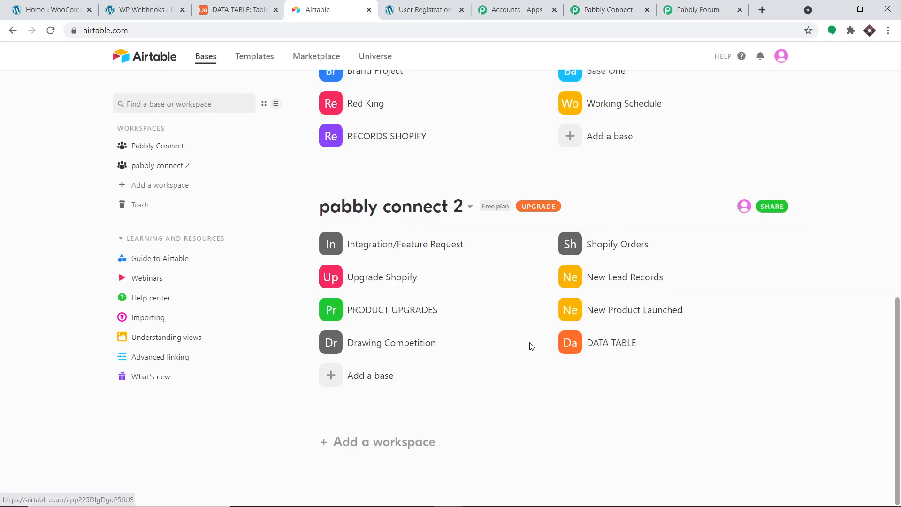
left_click(612, 353)
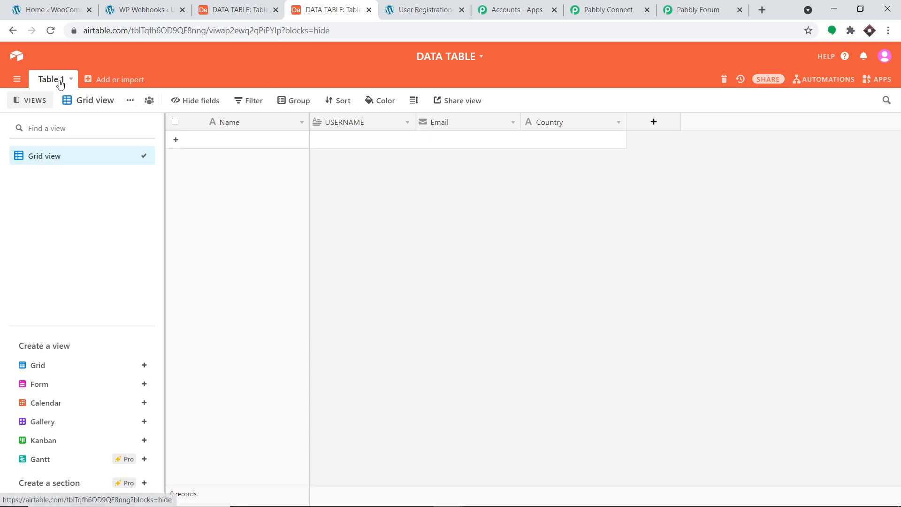
left_click(609, 6)
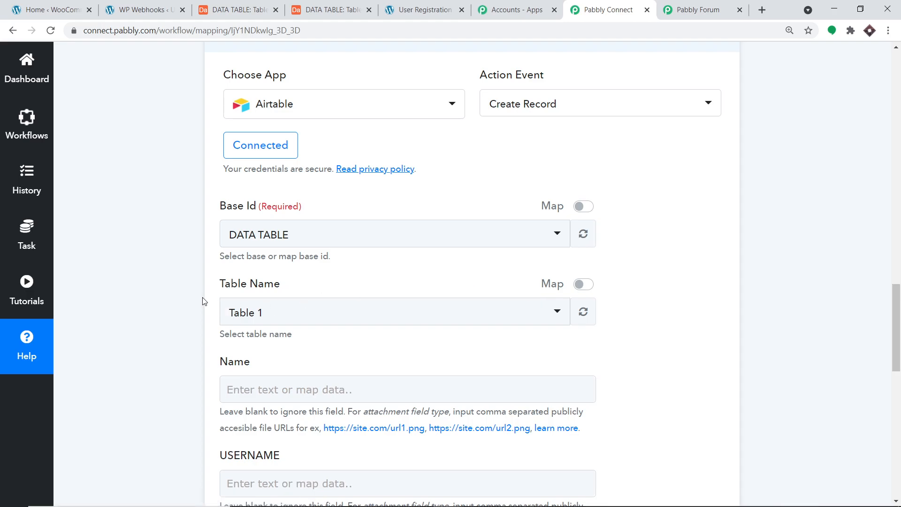
scroll(275, 307, "down", 1)
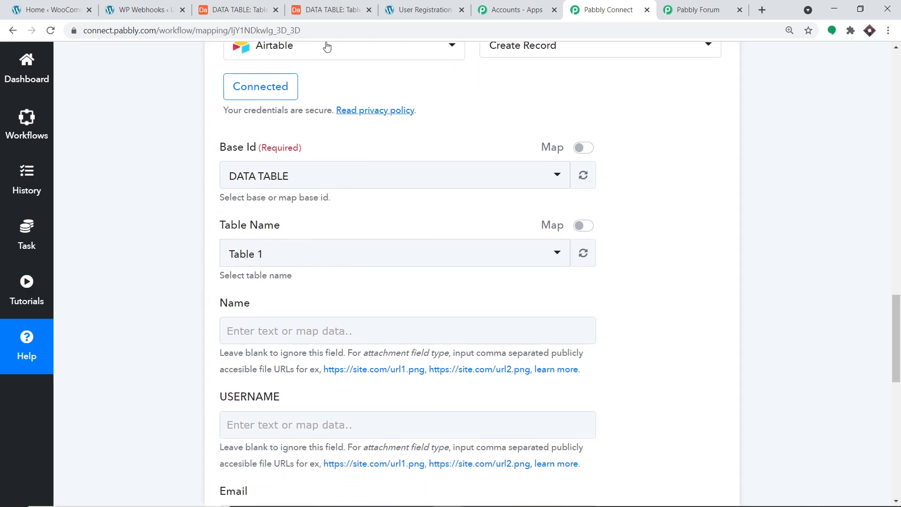
left_click(331, 9)
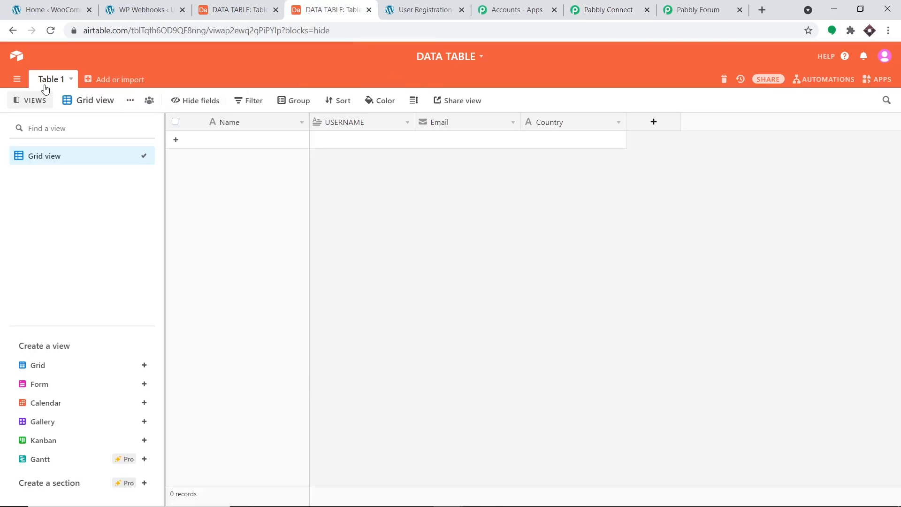
left_click(605, 6)
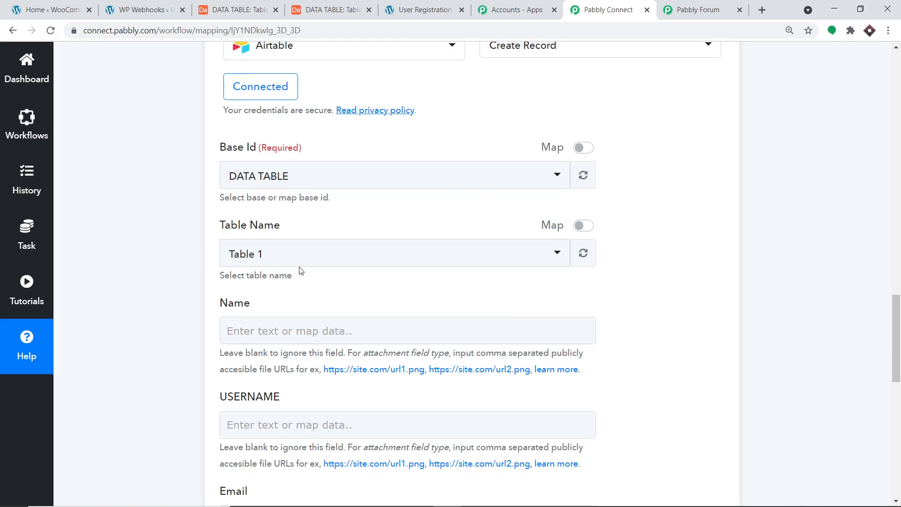
scroll(360, 256, "down", 4)
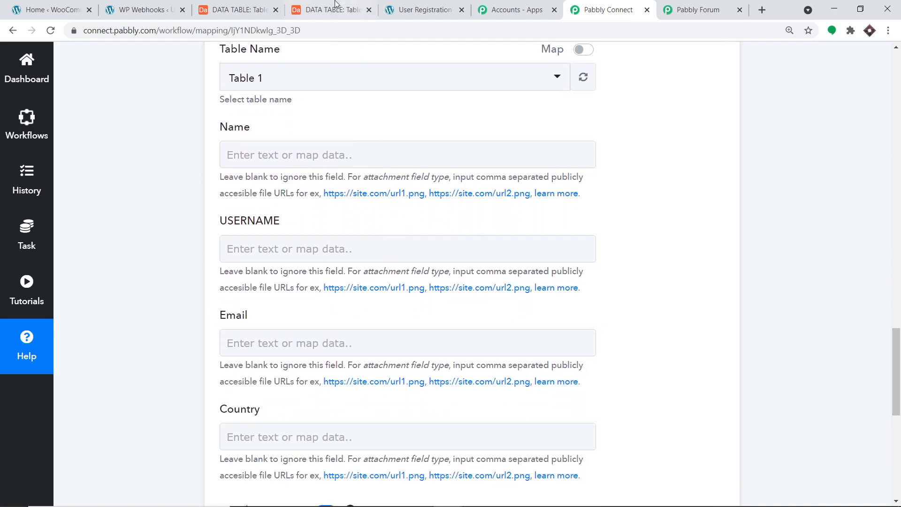
left_click(313, 5)
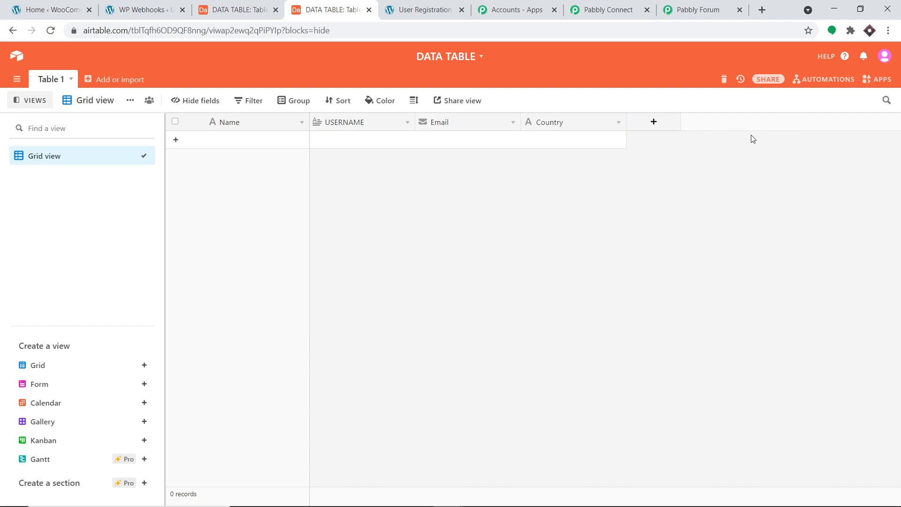
left_click(642, 5)
scroll(616, 149, "up", 3)
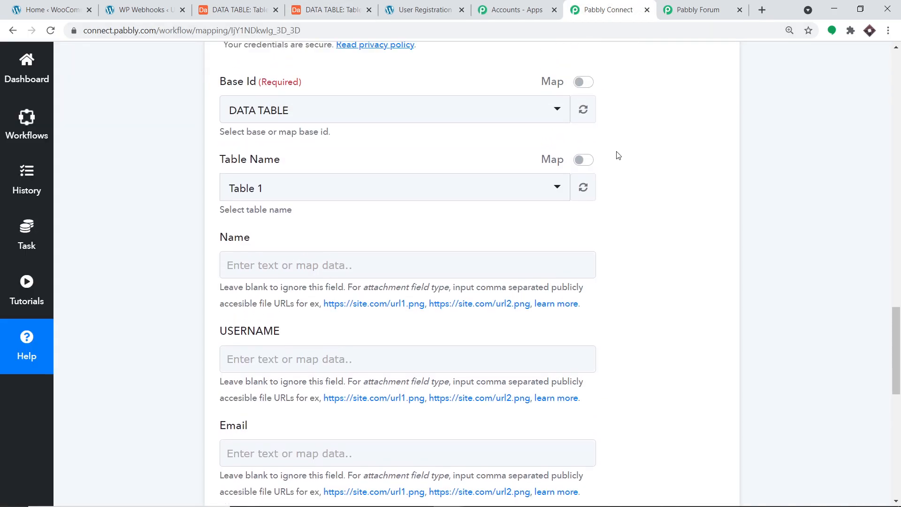
- Insert the registrant's user_meta first_name into the Name field
left_click(286, 274)
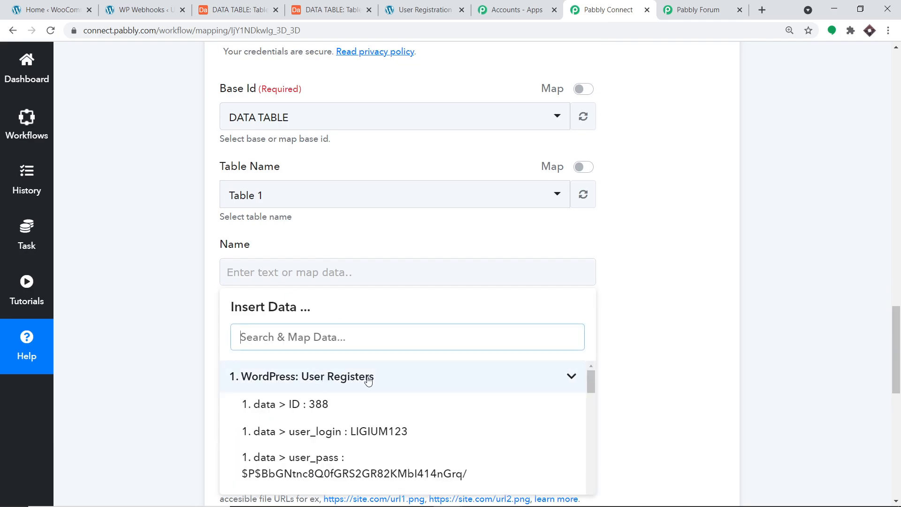
scroll(371, 389, "down", 3)
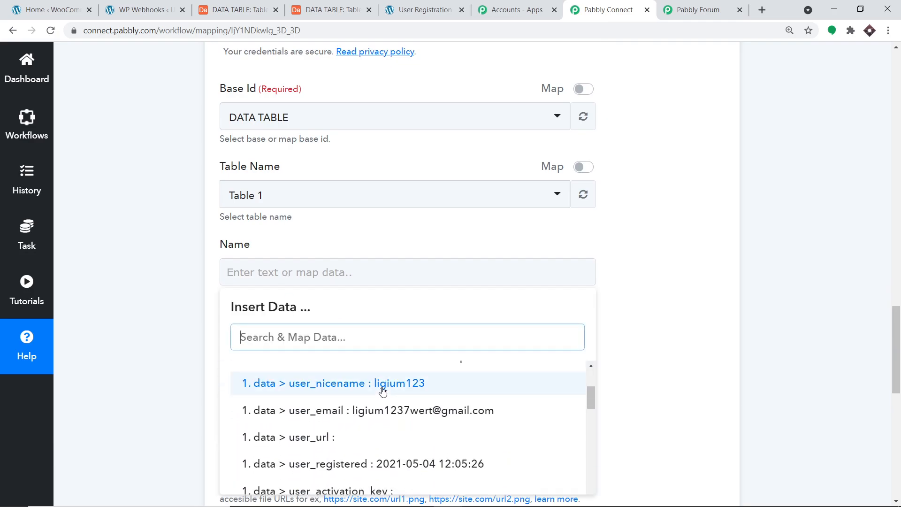
scroll(383, 397, "down", 5)
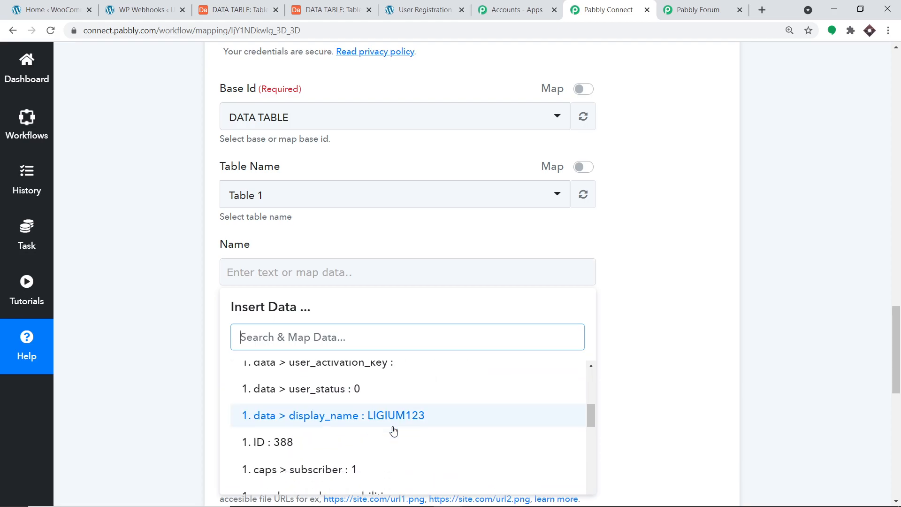
scroll(392, 429, "down", 5)
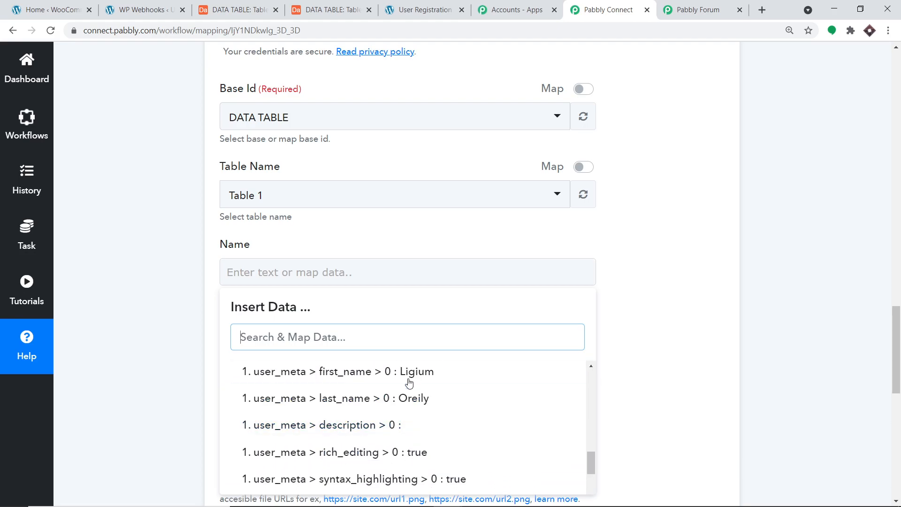
left_click(411, 372)
left_click(441, 288)
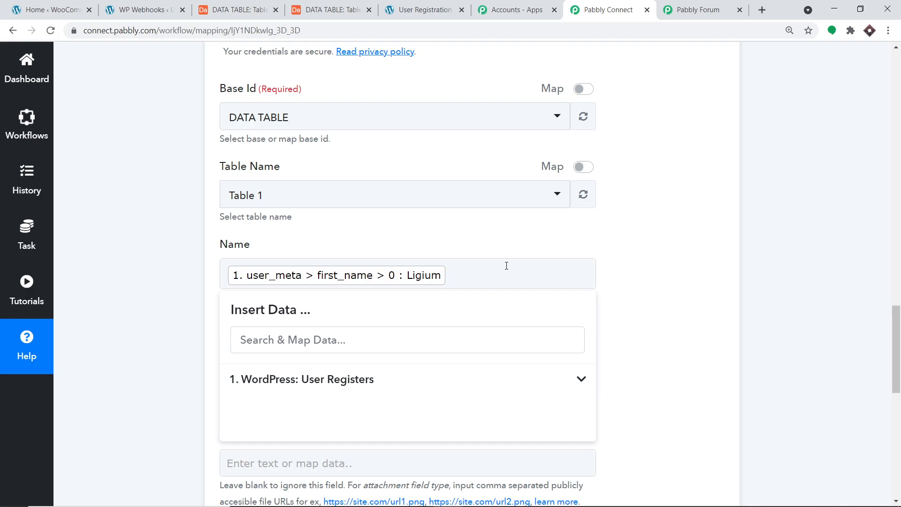
left_click(678, 245)
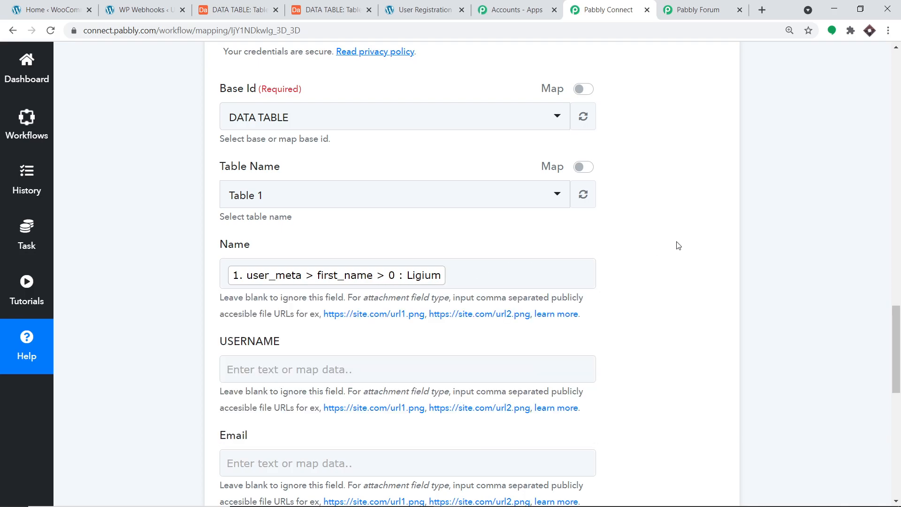
- Append the registrant's user_meta last_name to the Name field
left_click(490, 272)
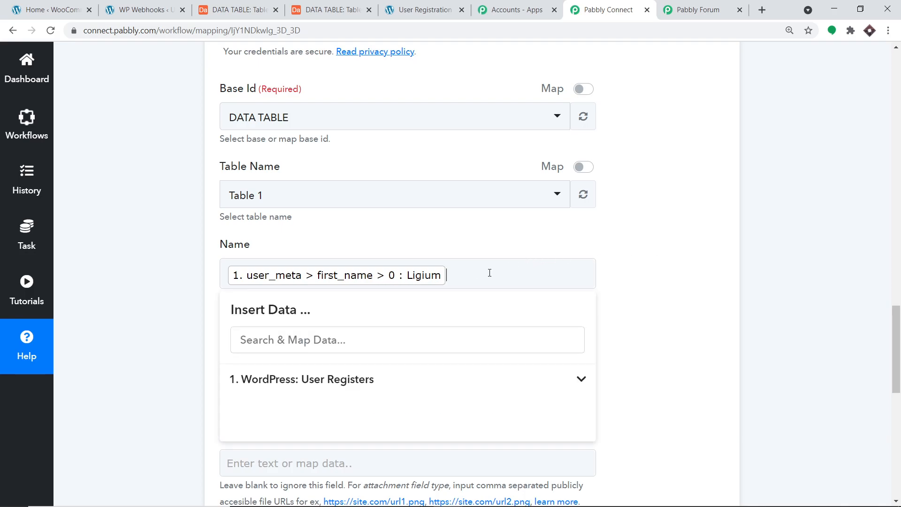
left_click(355, 381)
scroll(472, 413, "down", 4)
scroll(472, 425, "down", 7)
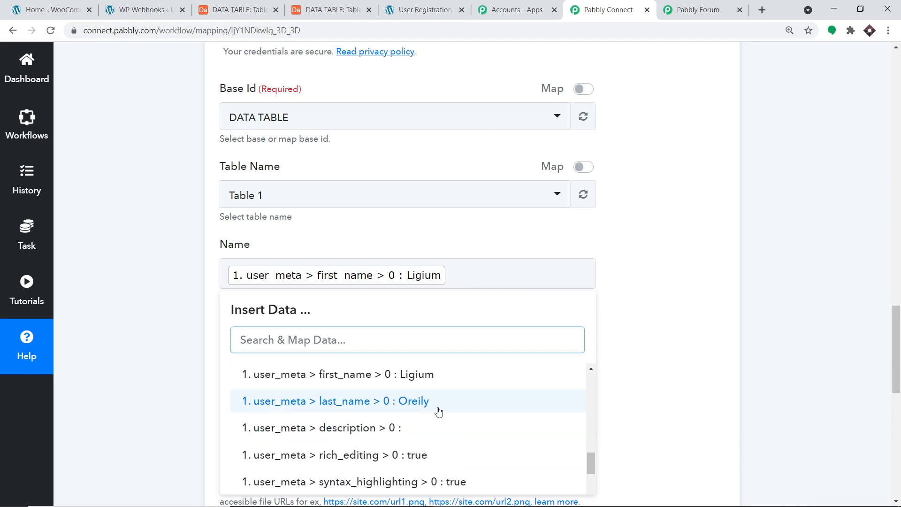
left_click(425, 401)
left_click(669, 254)
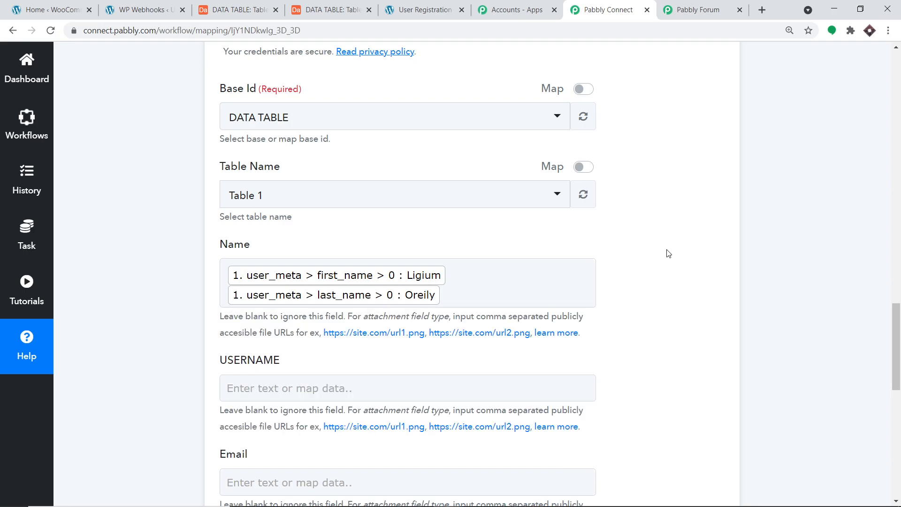
scroll(487, 296, "down", 4)
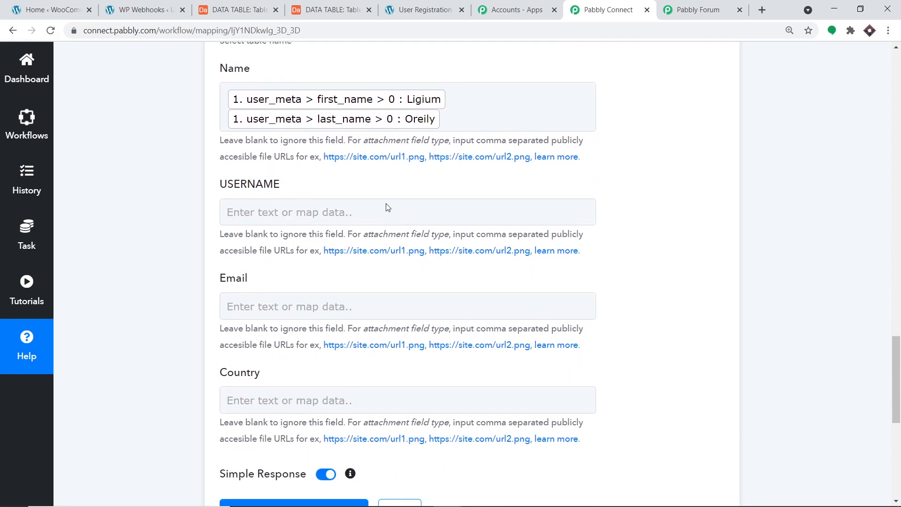
- Map the registrant's user_login into the USERNAME field
left_click(339, 215)
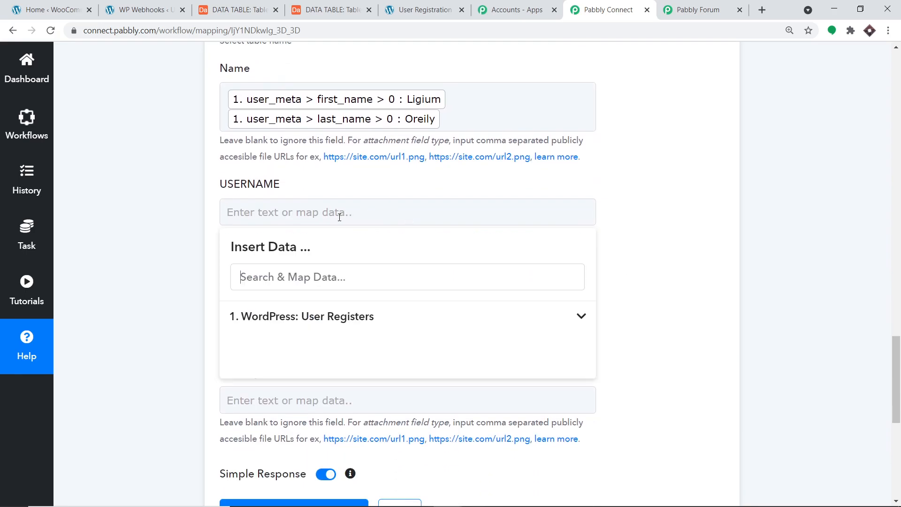
left_click(325, 324)
scroll(389, 389, "down", 1)
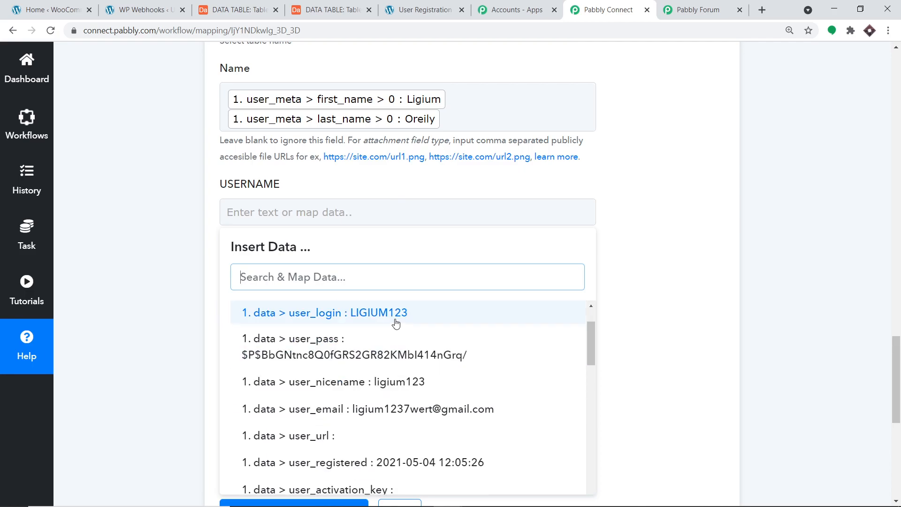
left_click(397, 313)
left_click(694, 215)
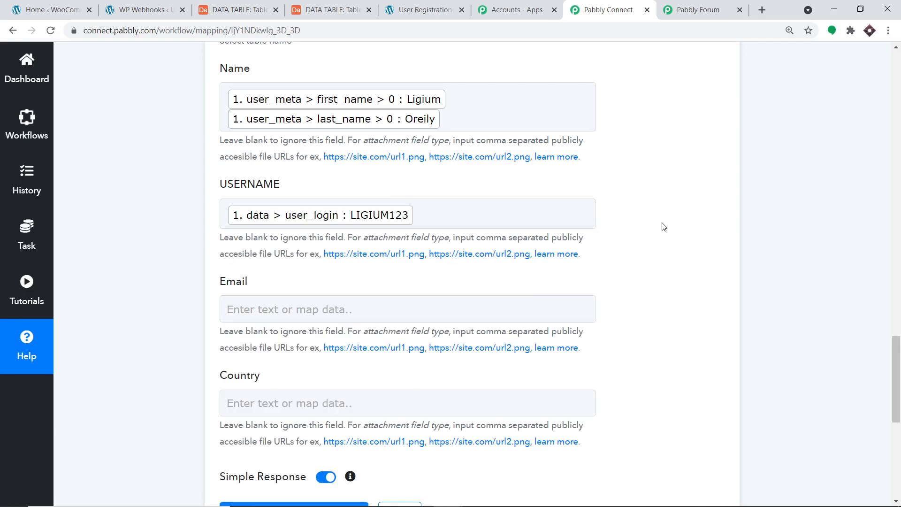
scroll(527, 271, "down", 1)
- Map the registrant's user_email into the Email field
left_click(281, 245)
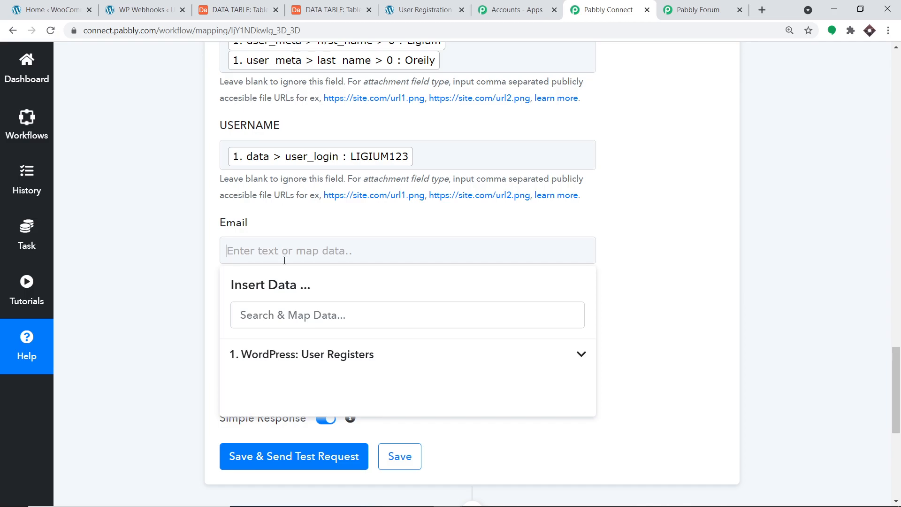
left_click(386, 355)
scroll(479, 399, "down", 2)
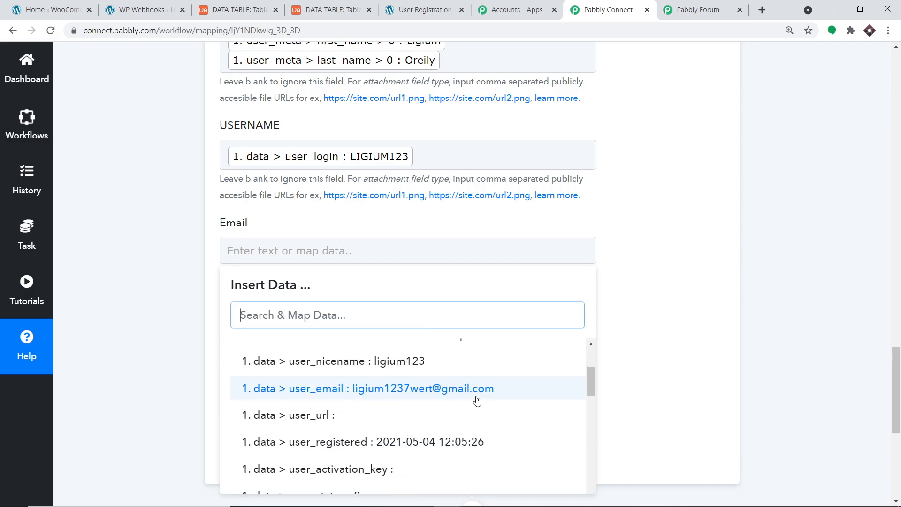
left_click(477, 397)
left_click(708, 264)
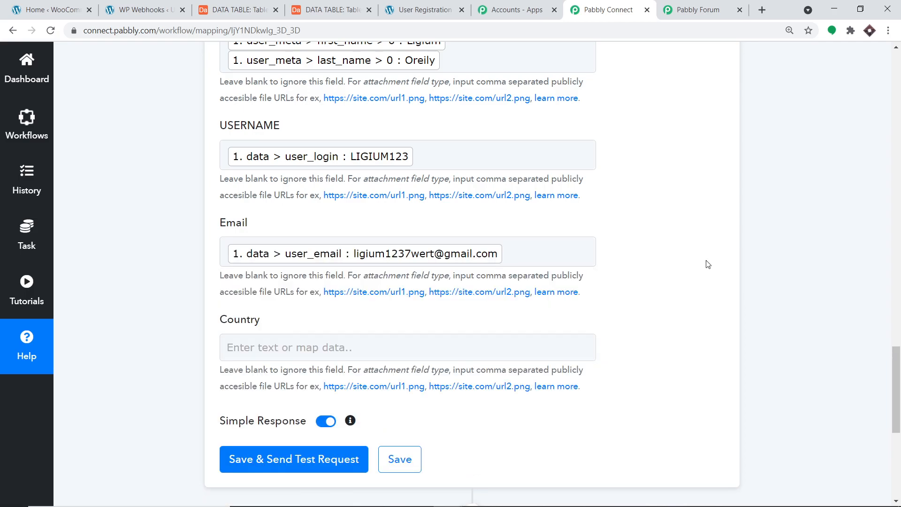
left_click(321, 346)
scroll(391, 400, "down", 3)
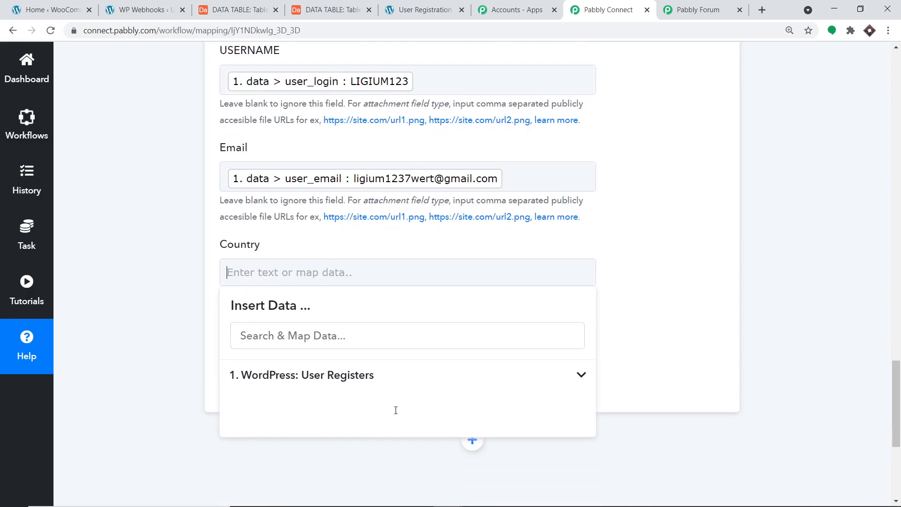
- Browse the WordPress User Registers data fields in the Country field's data picker
left_click(313, 335)
scroll(525, 413, "down", 10)
scroll(524, 419, "down", 3)
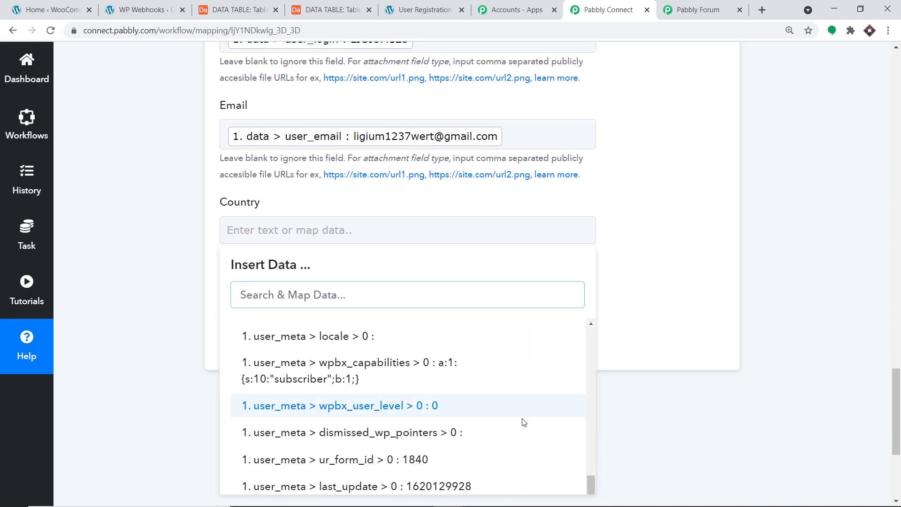
scroll(469, 467, "down", 1)
left_click(462, 471)
scroll(644, 317, "down", 2)
scroll(635, 314, "up", 1)
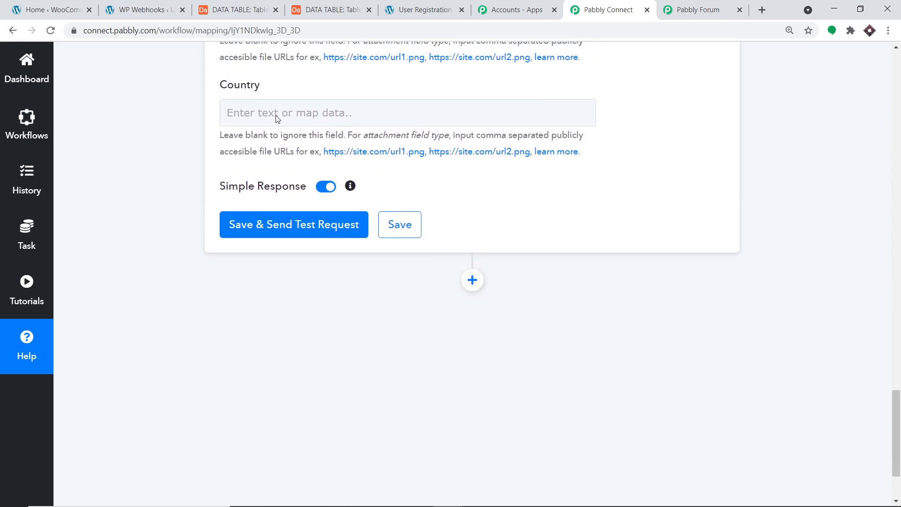
left_click(323, 114)
scroll(357, 339, "down", 2)
left_click(370, 358)
left_click(330, 57)
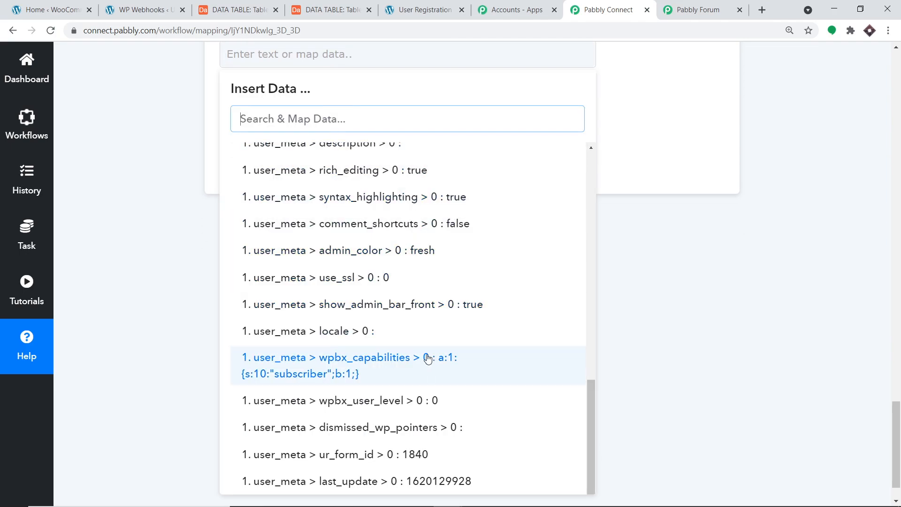
scroll(430, 368, "up", 5)
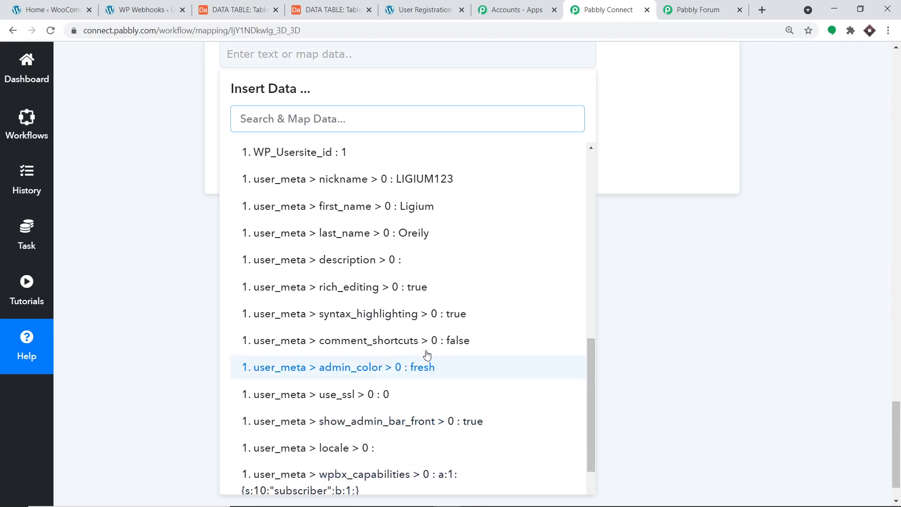
scroll(423, 344, "up", 5)
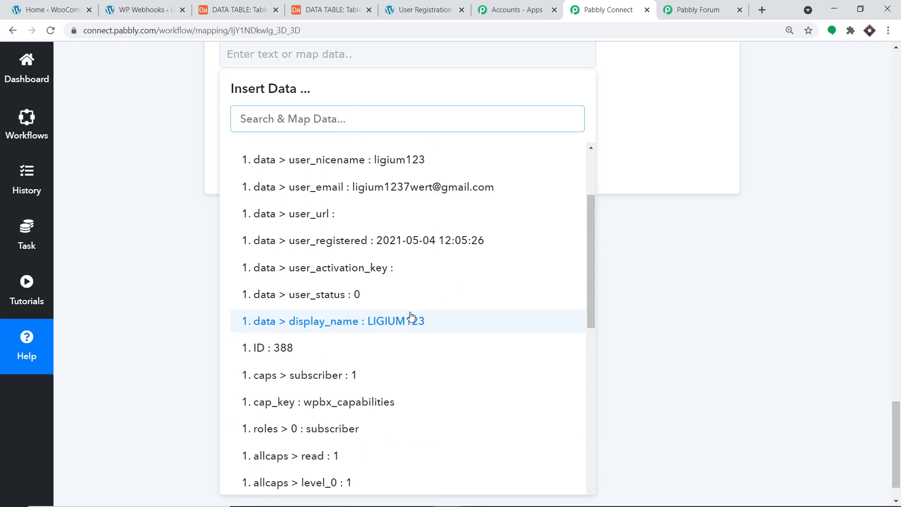
- Search 'co' and map user_meta > user_registration_country (ET) into Country
type("ET")
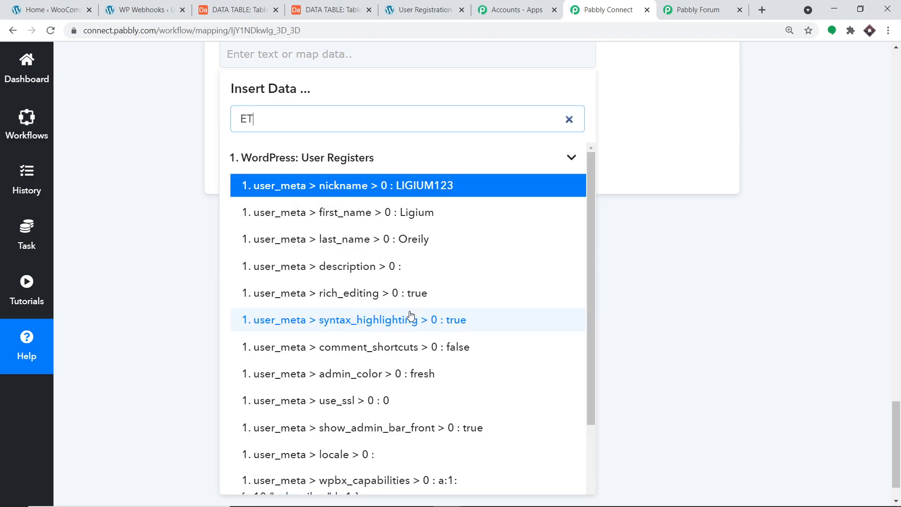
scroll(446, 338, "down", 3)
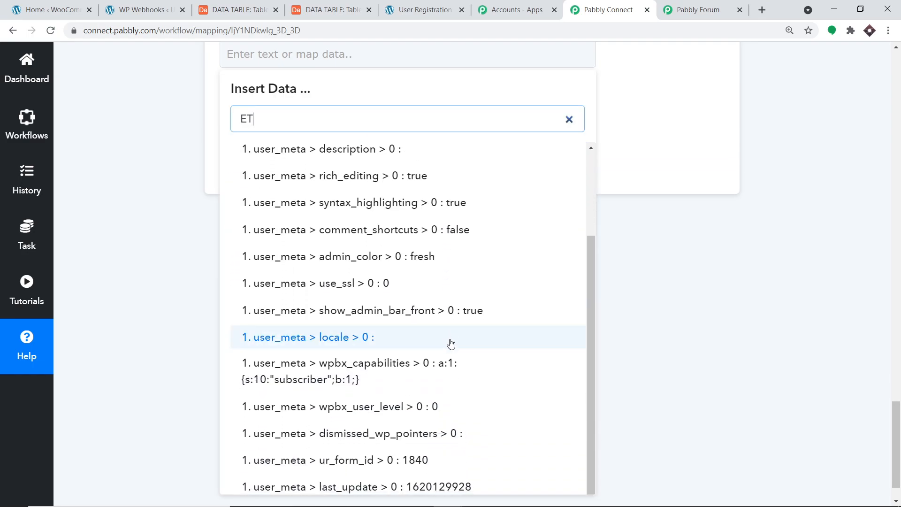
scroll(423, 300, "up", 3)
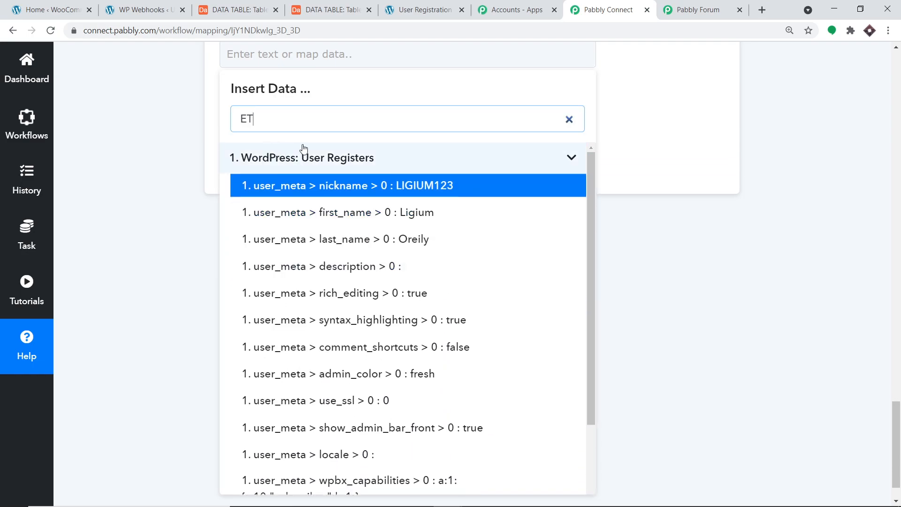
key("BackSpace")
key("BackSpace")
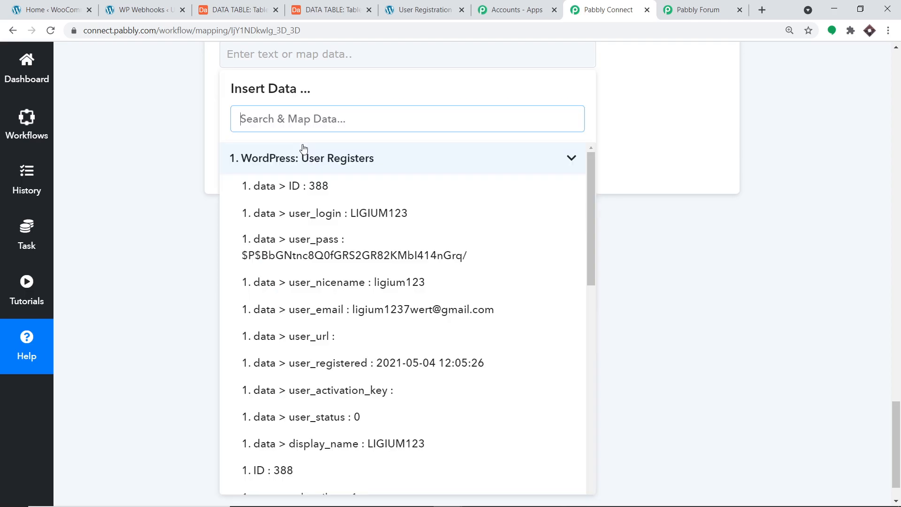
type("co")
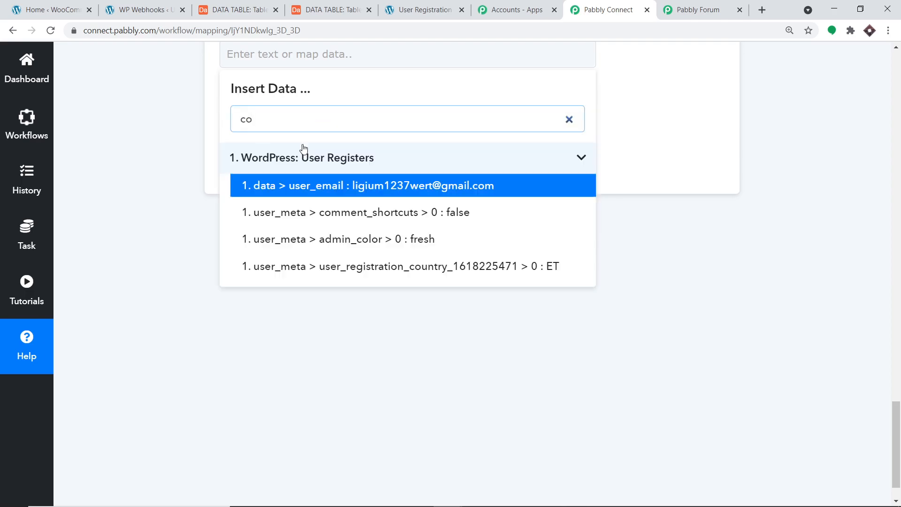
left_click(413, 267)
left_click(684, 169)
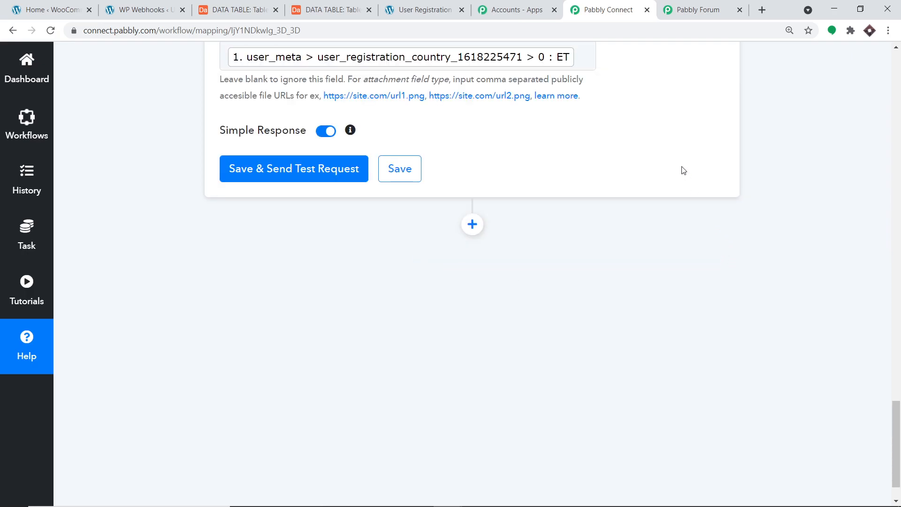
scroll(672, 199, "up", 3)
scroll(672, 199, "up", 2)
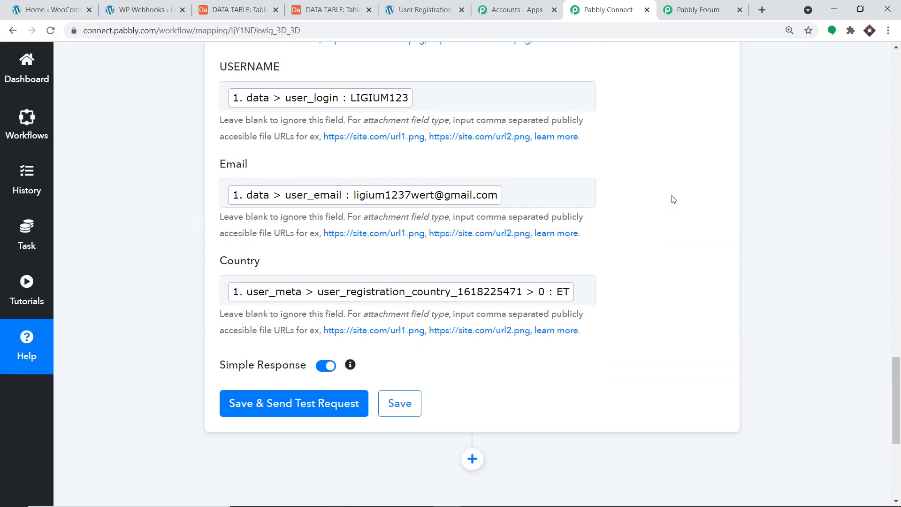
scroll(392, 254, "up", 3)
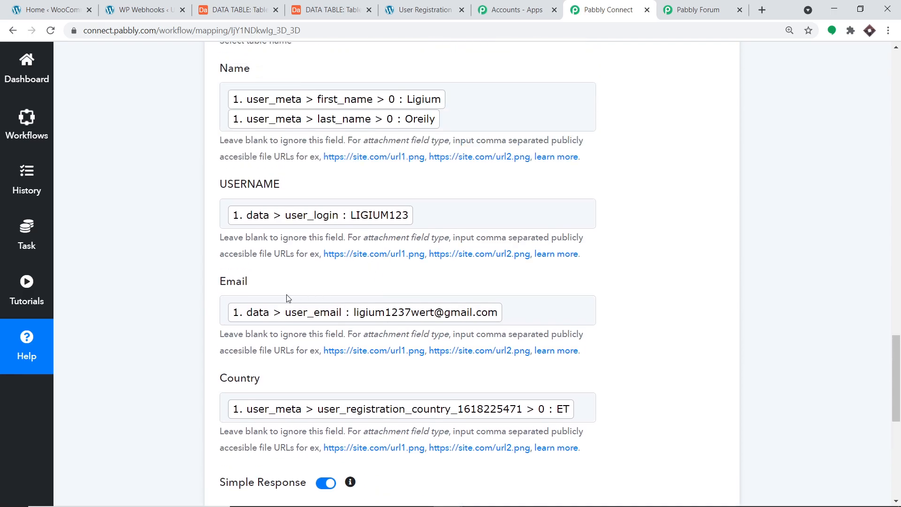
scroll(391, 174, "up", 1)
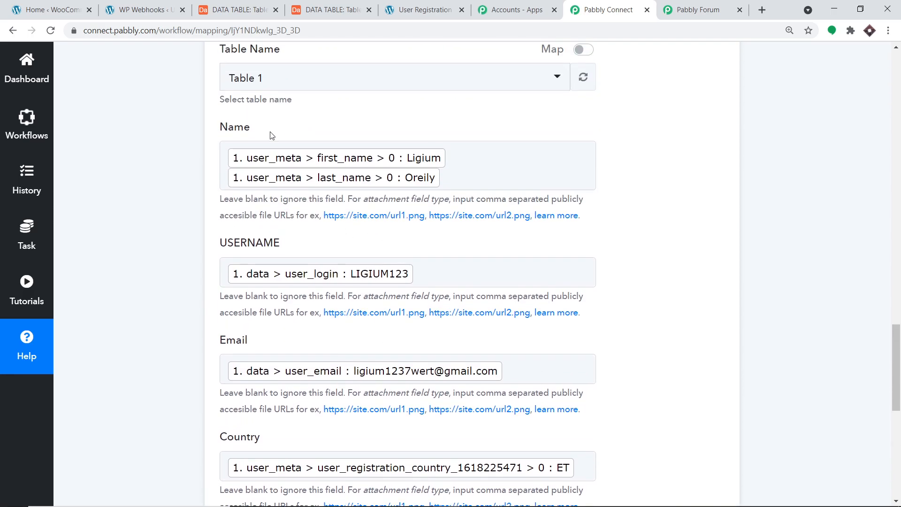
scroll(432, 229, "up", 1)
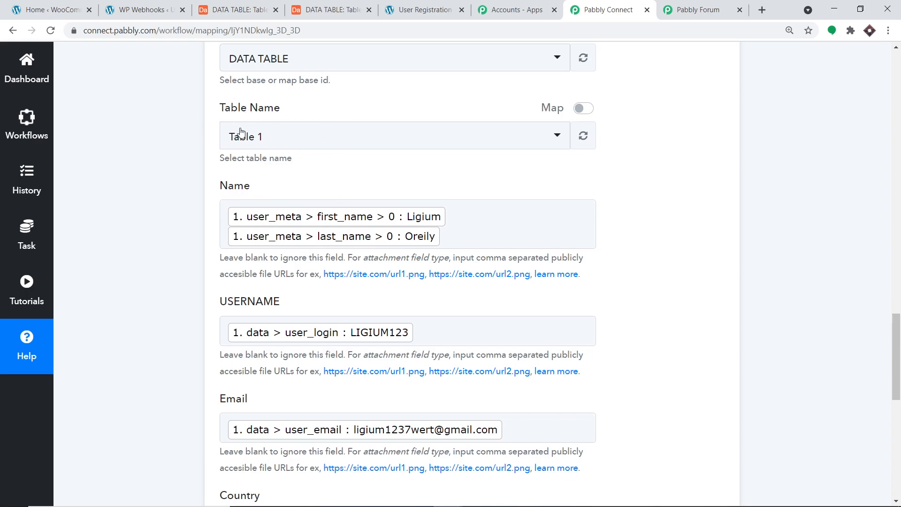
scroll(235, 101, "up", 1)
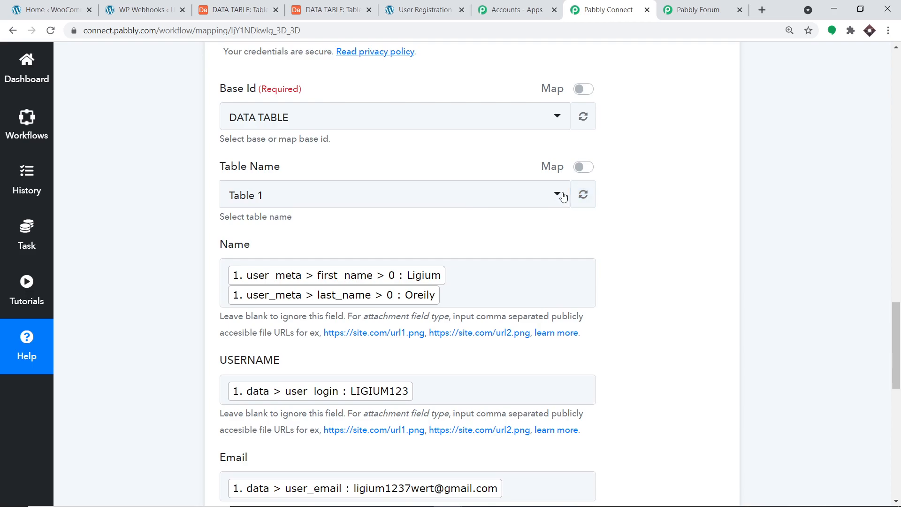
scroll(510, 276, "down", 7)
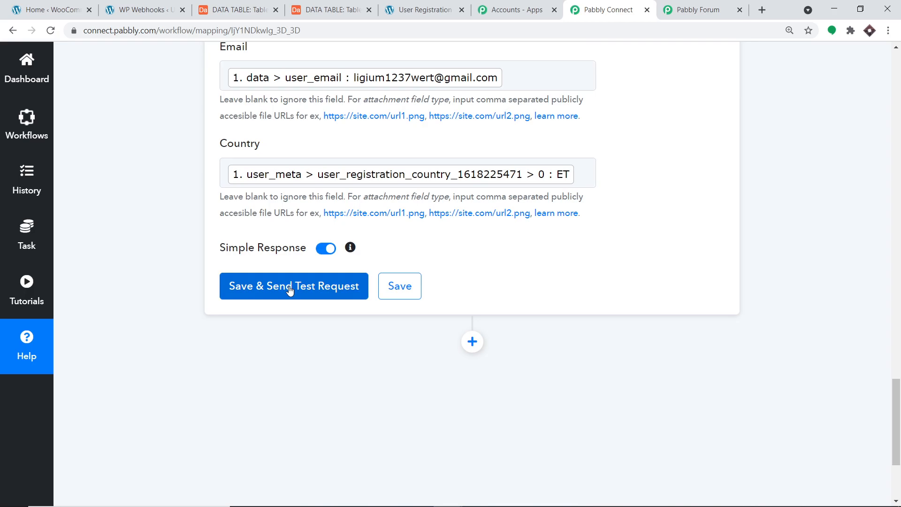
- Save the Airtable step, send a test request, and verify the ET record in DATA TABLE
left_click(290, 287)
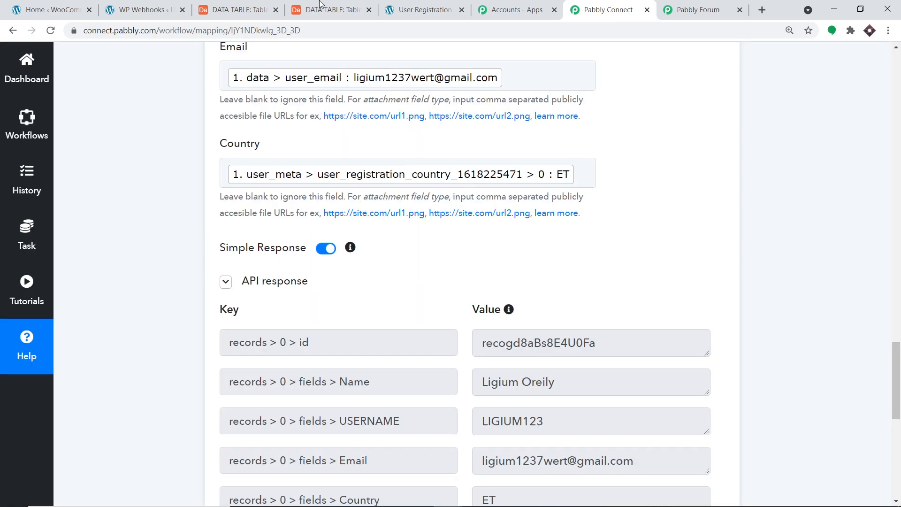
left_click(244, 7)
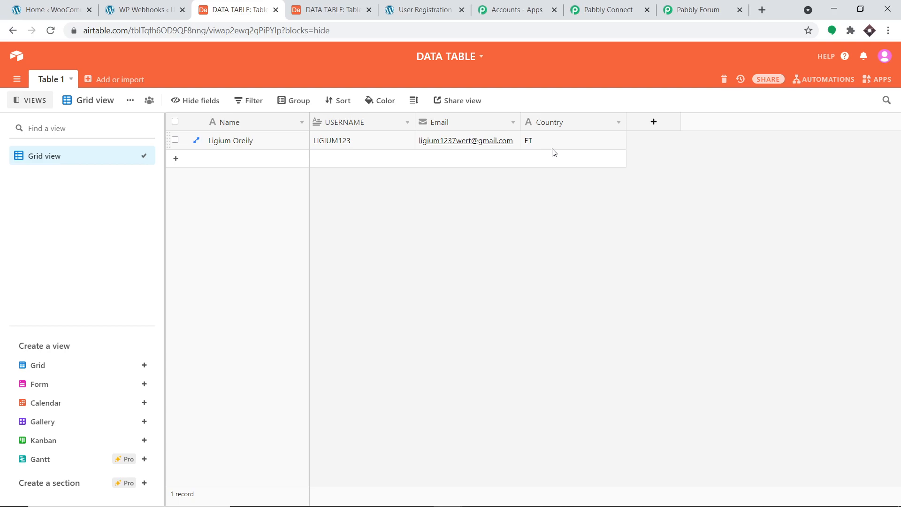
left_click(592, 5)
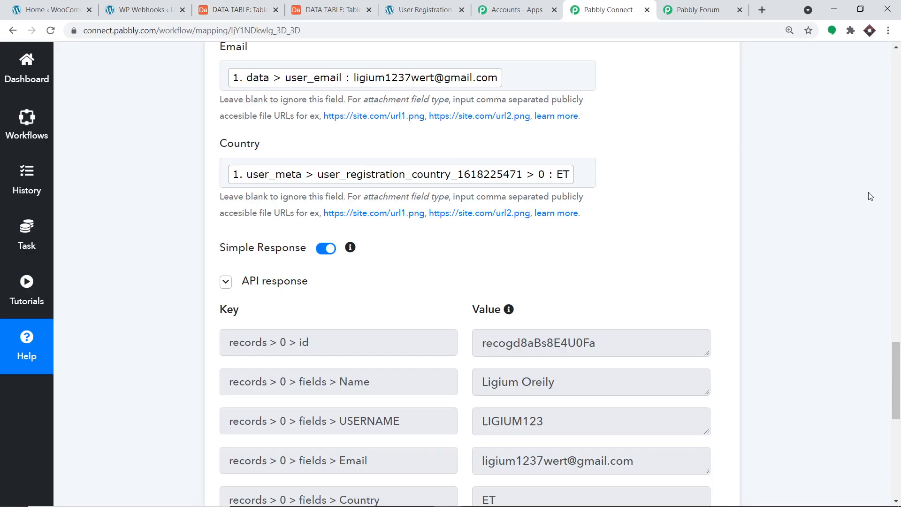
- Collapse the Airtable Create Record and WordPress User Registers step cards
scroll(844, 186, "up", 15)
left_click(492, 289)
scroll(360, 136, "up", 15)
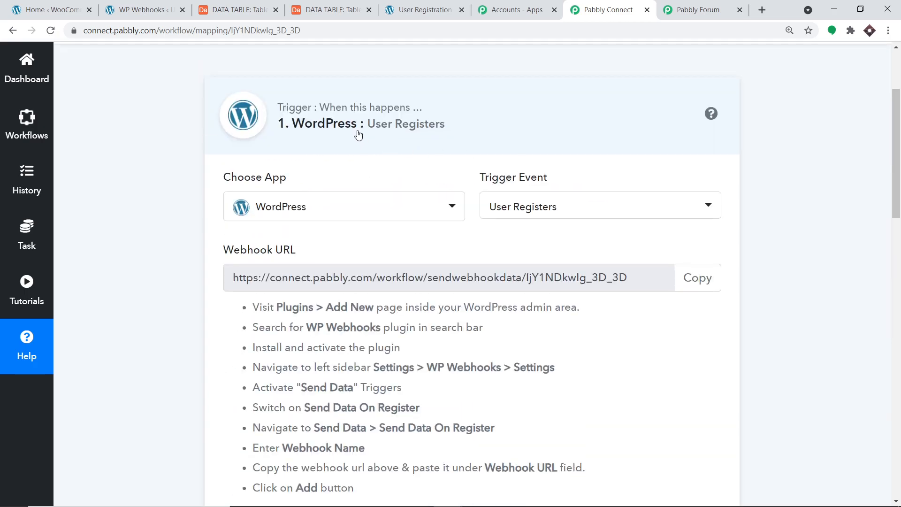
left_click(419, 113)
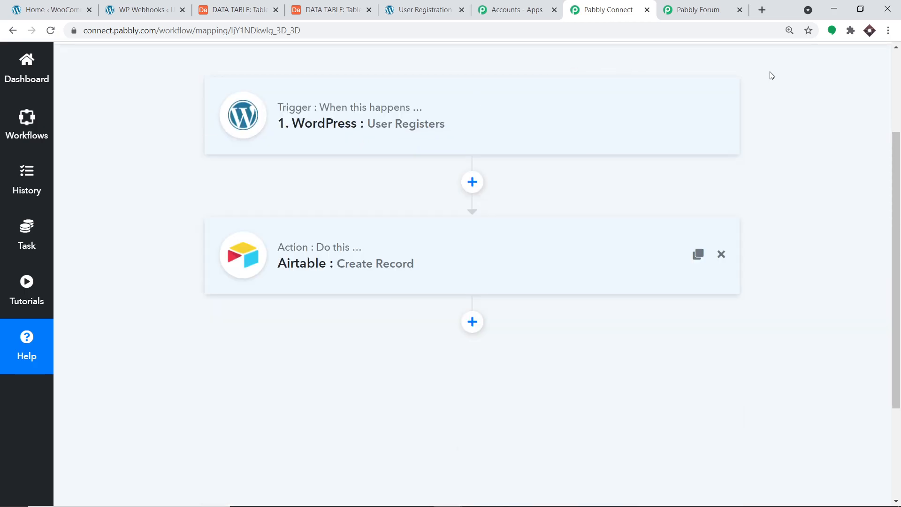